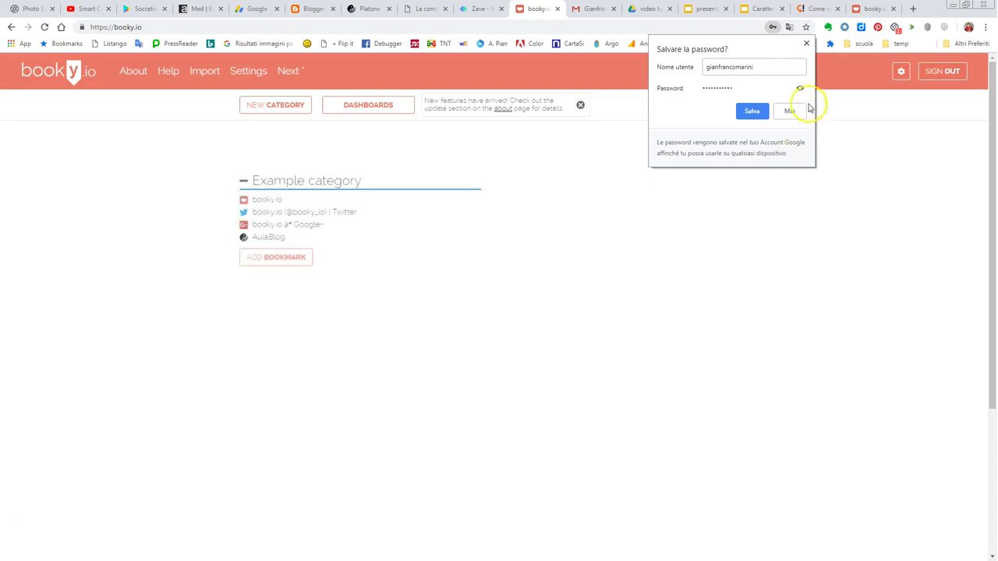
Dismiss the offer to save the account password and view the list of dashboards
{"action": "left_click", "coordinate": [807, 42]}
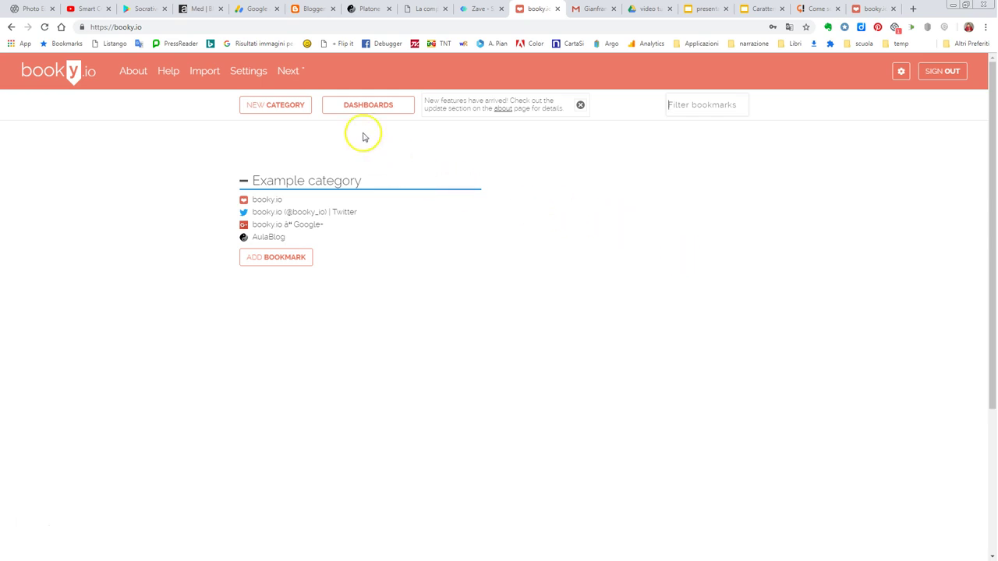
{"action": "left_click", "coordinate": [367, 105]}
{"action": "left_click", "coordinate": [188, 119]}
{"action": "left_click", "coordinate": [380, 114]}
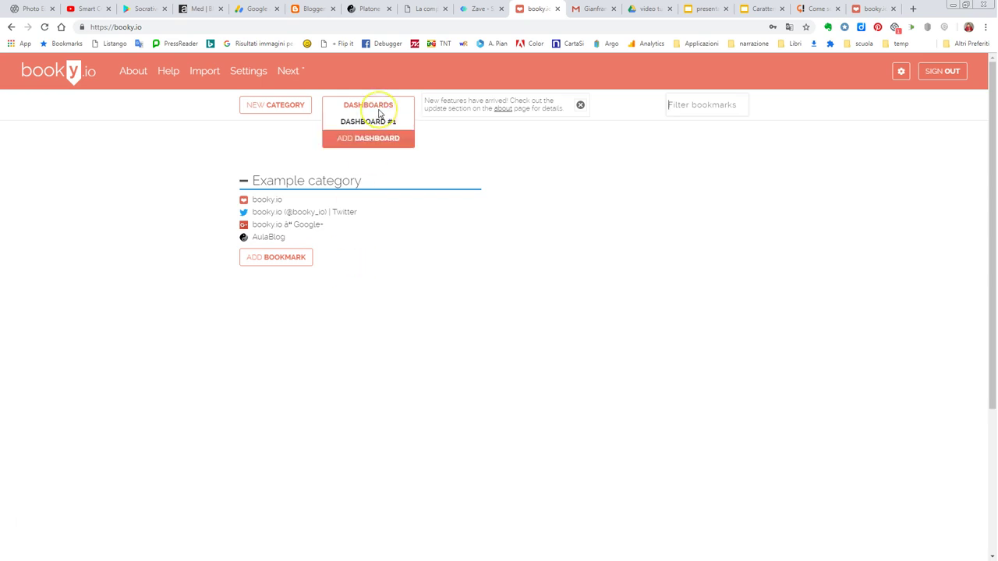
{"action": "left_click", "coordinate": [376, 139]}
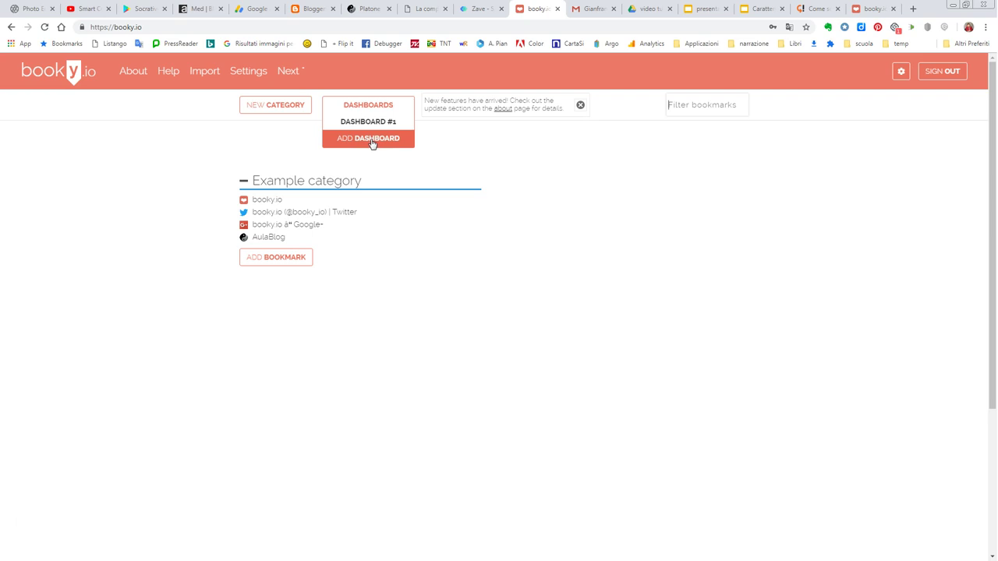
{"action": "left_click", "coordinate": [360, 144]}
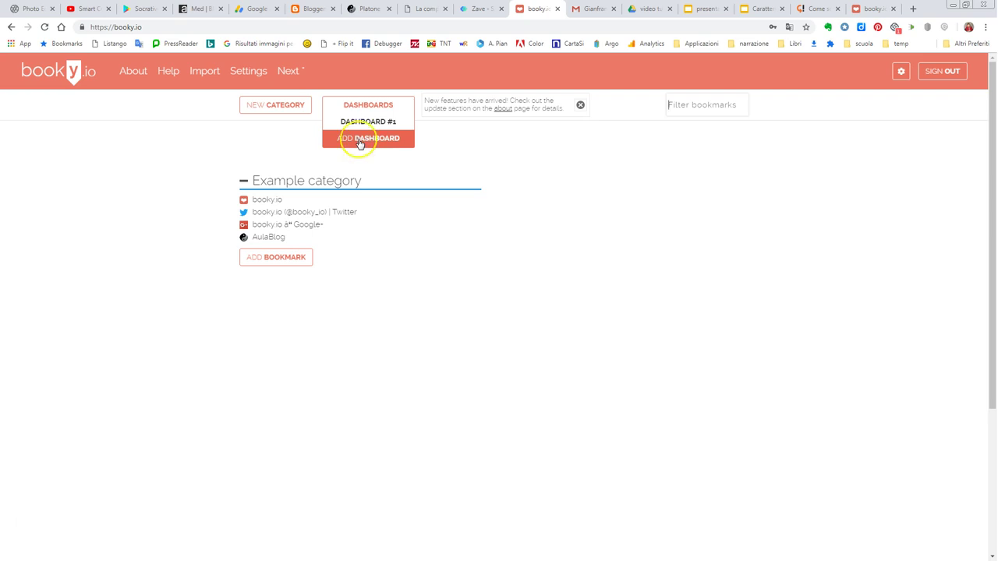
Translate the page into Italian and restore its original language
{"action": "right_click", "coordinate": [666, 155]}
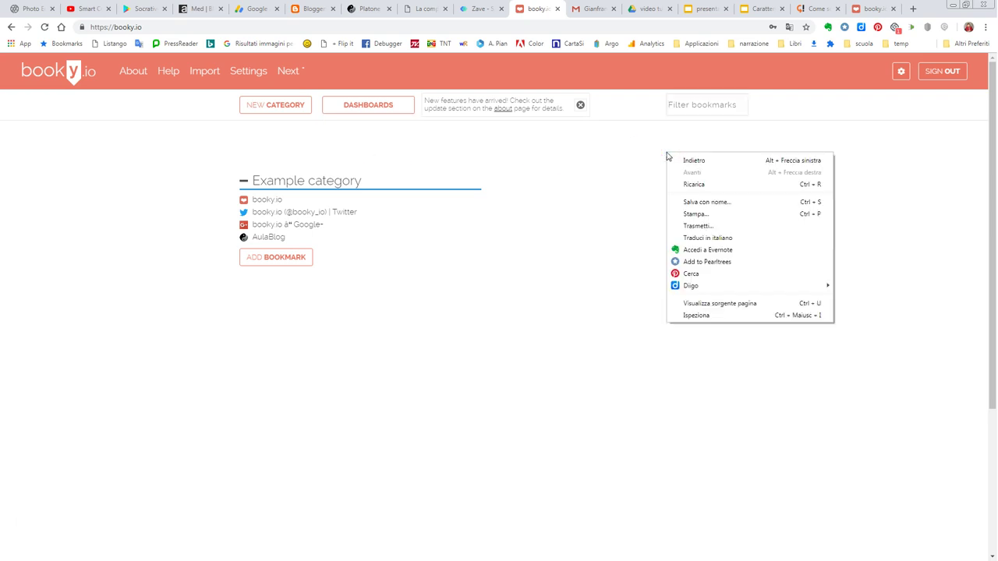
{"action": "left_click", "coordinate": [696, 239]}
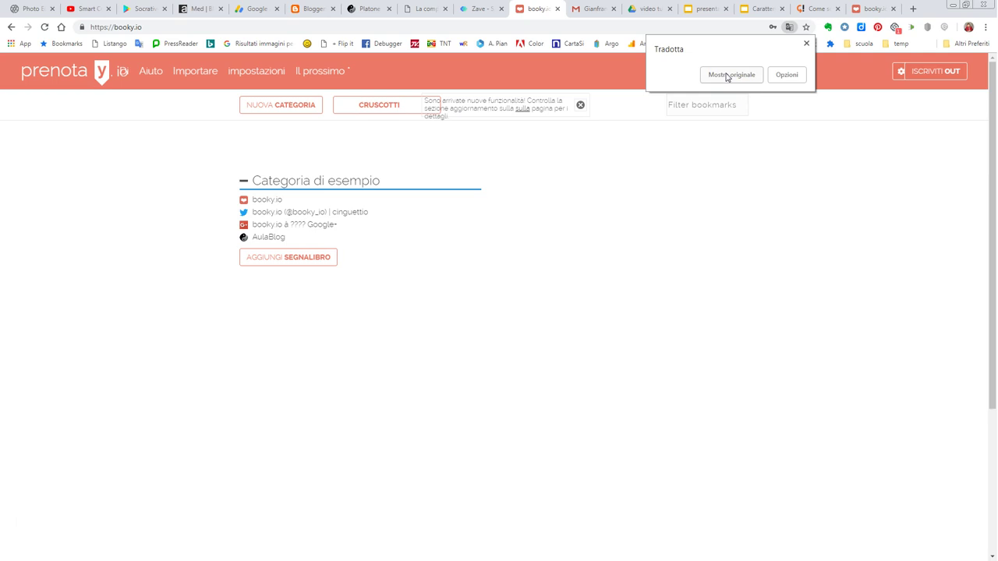
{"action": "left_click", "coordinate": [727, 76]}
Add a new dashboard named Filosofia
{"action": "left_click", "coordinate": [367, 109]}
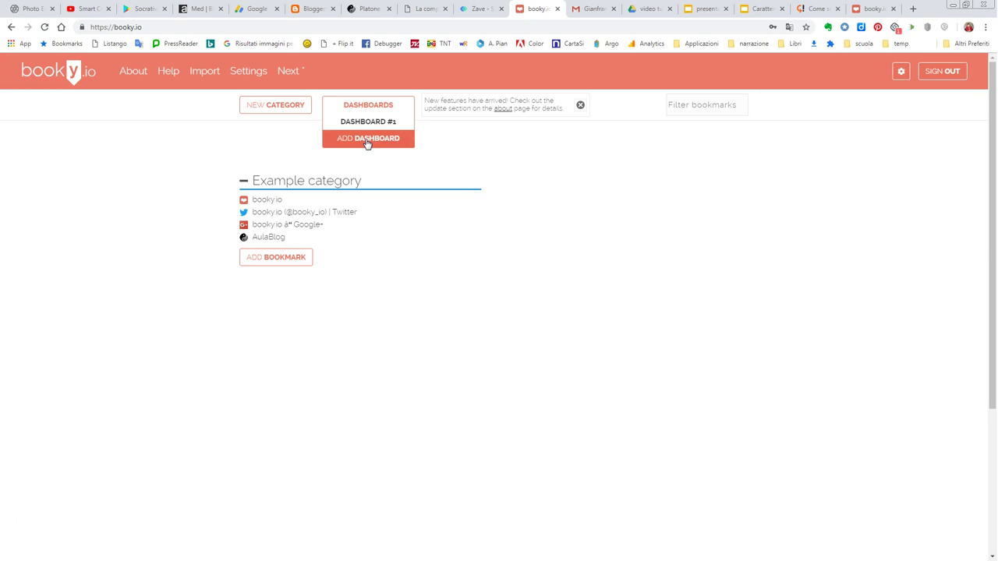
{"action": "left_click", "coordinate": [367, 141]}
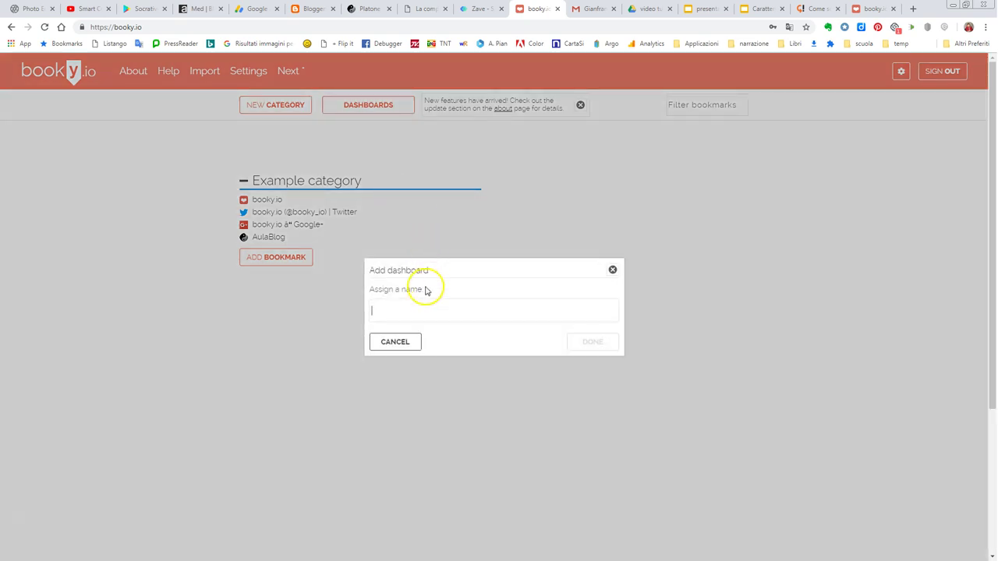
{"action": "type", "text": "Filosofia"}
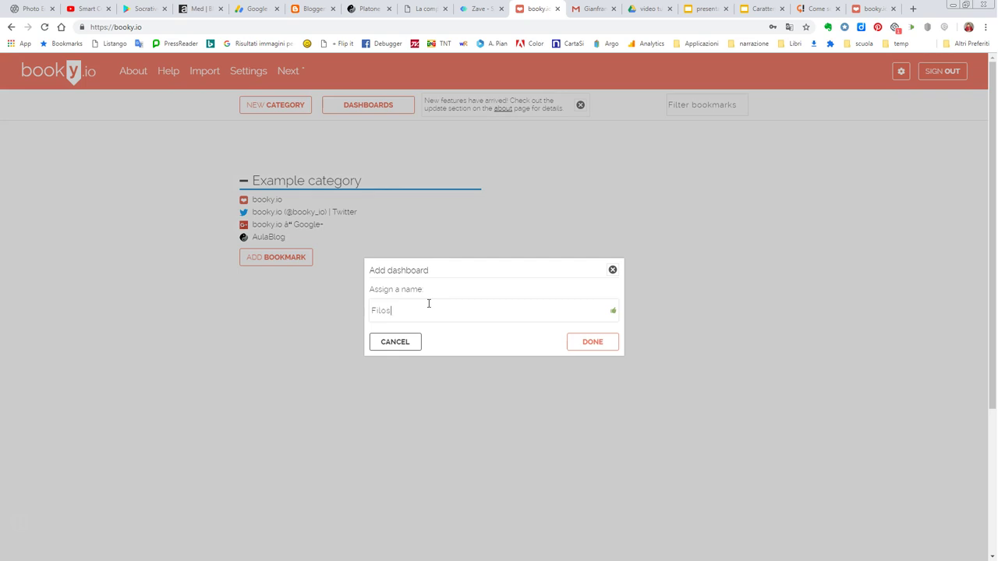
{"action": "left_click", "coordinate": [592, 343]}
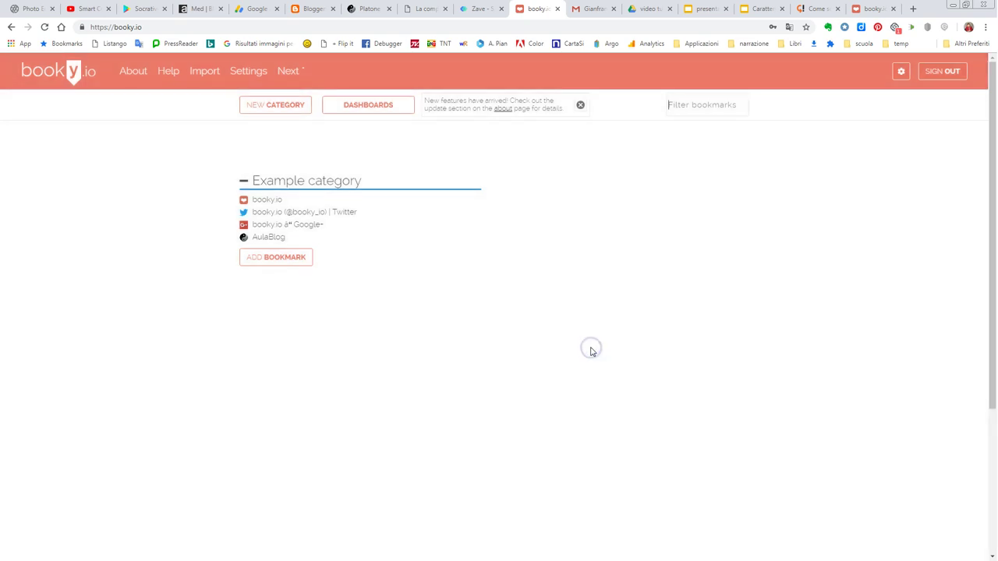
Switch to the Filosofia dashboard and create a category named Logica in the left column at the last position
{"action": "mouse_move", "coordinate": [383, 105]}
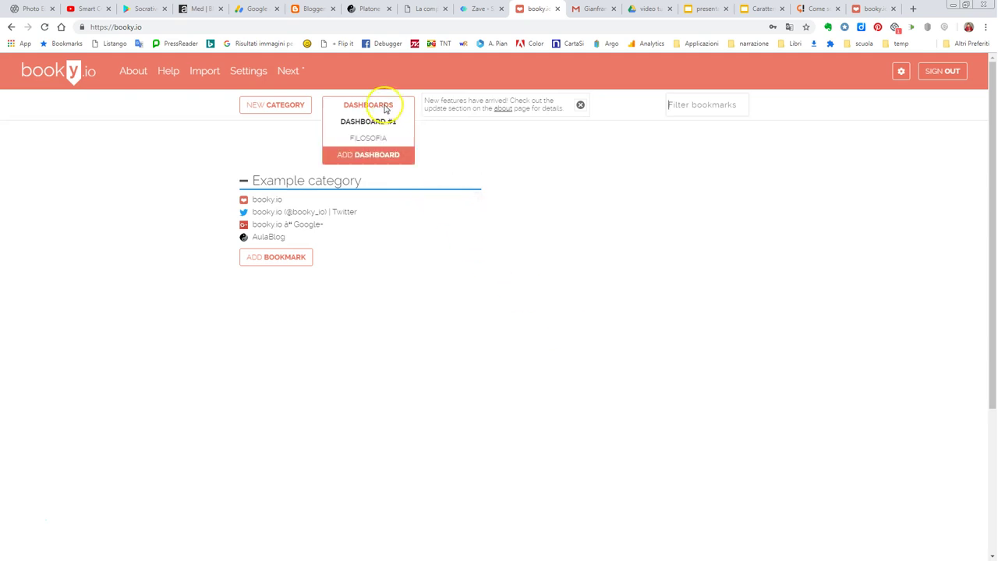
{"action": "left_click", "coordinate": [368, 138]}
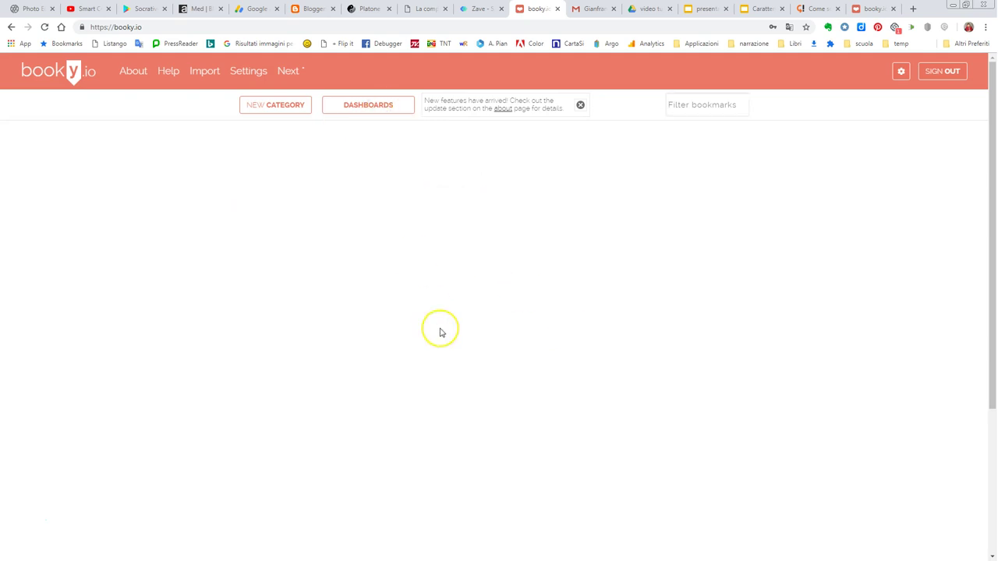
{"action": "left_click", "coordinate": [282, 106]}
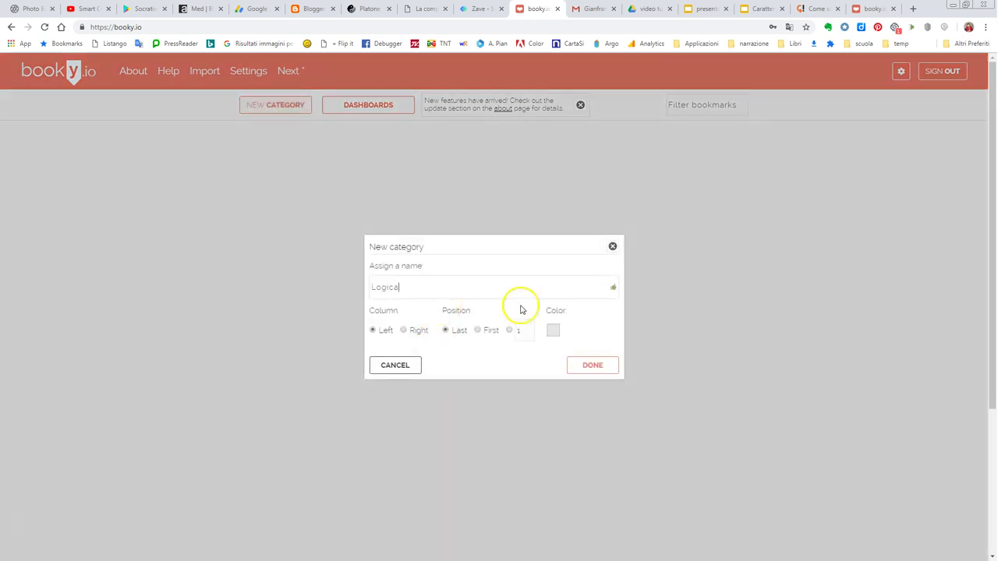
{"action": "left_click", "coordinate": [584, 365]}
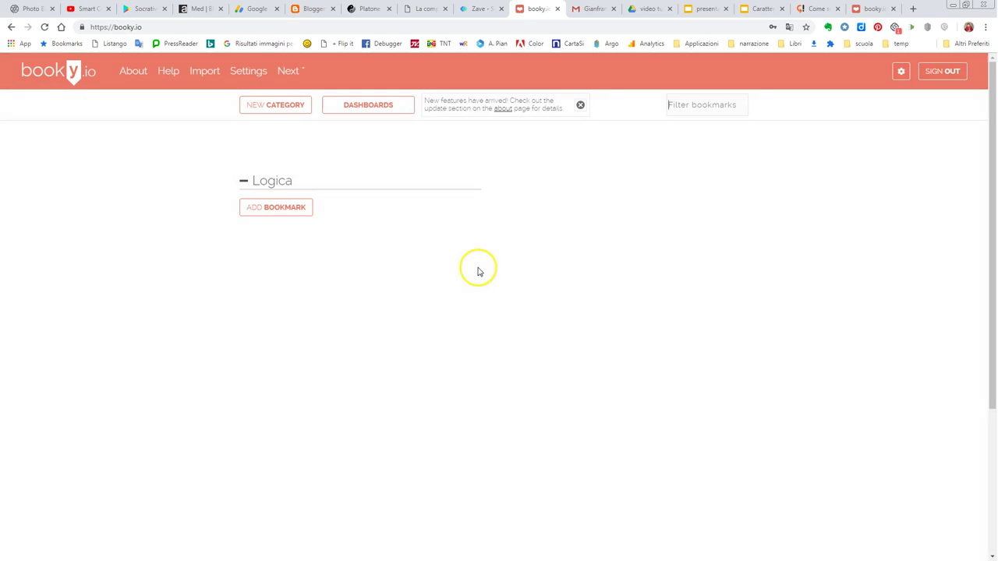
Add the copied filosofico.net page on the history of logic as a bookmark in the Logica category, keeping its suggested title
{"action": "left_click", "coordinate": [268, 215]}
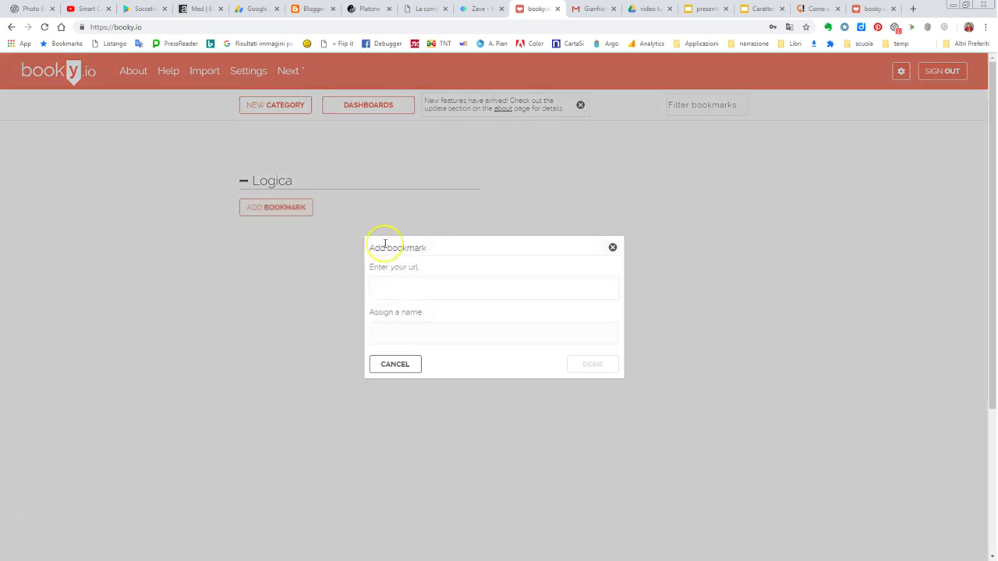
{"action": "left_click", "coordinate": [396, 287]}
{"action": "right_click", "coordinate": [397, 287]}
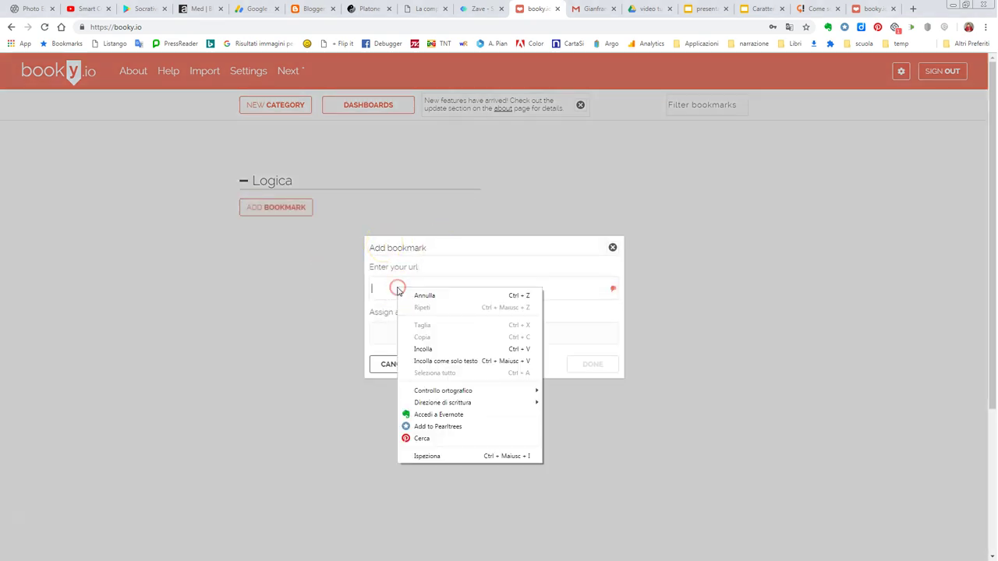
{"action": "left_click", "coordinate": [413, 349]}
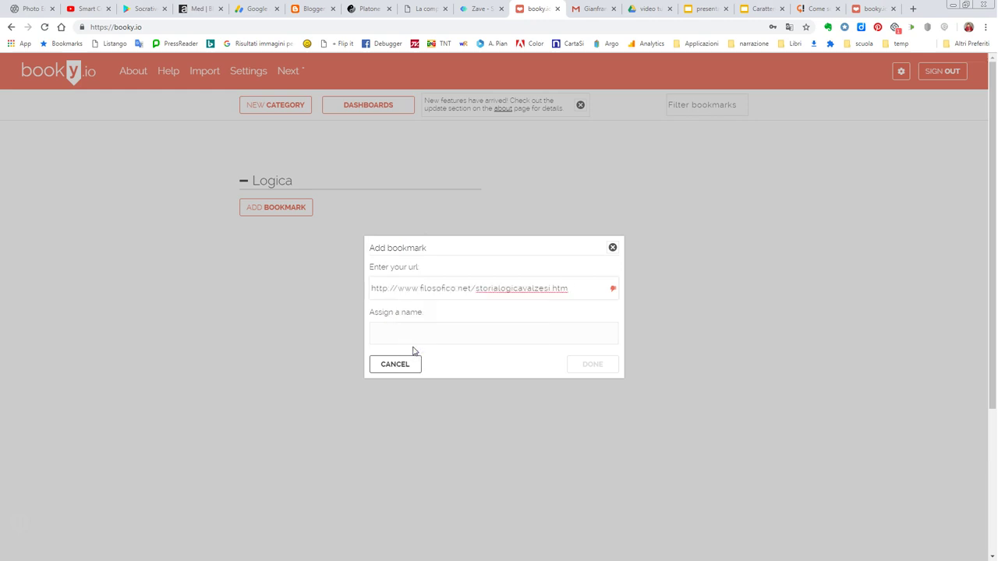
{"action": "left_click", "coordinate": [414, 336]}
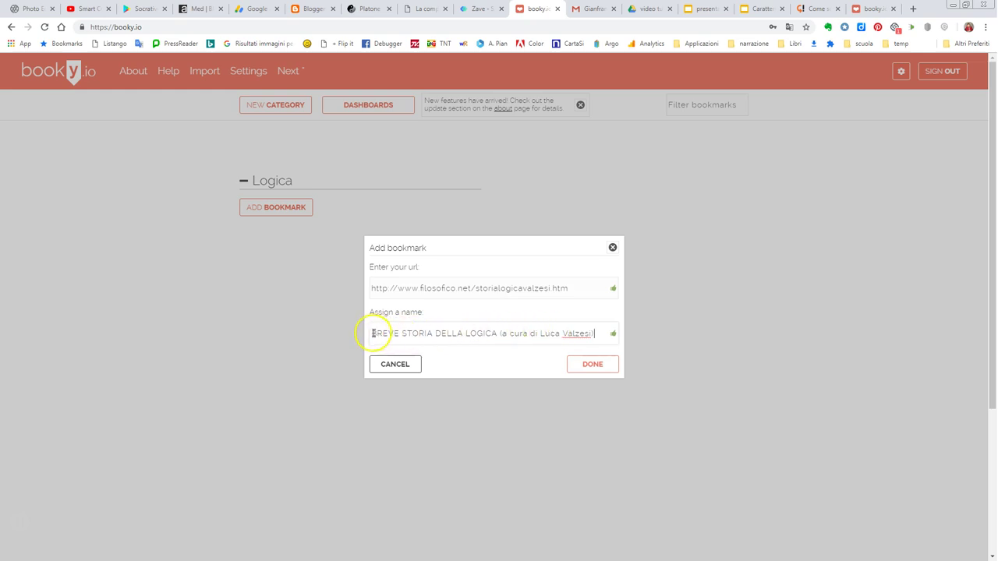
{"action": "left_click", "coordinate": [585, 364]}
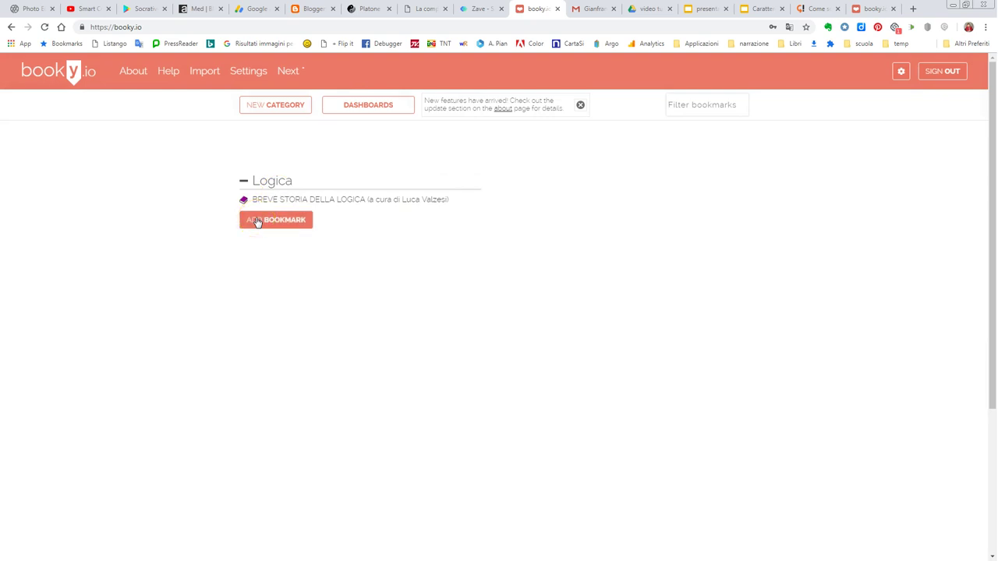
Create a purple category named Filosofia Antica in the left column at the last position
{"action": "left_click", "coordinate": [283, 109]}
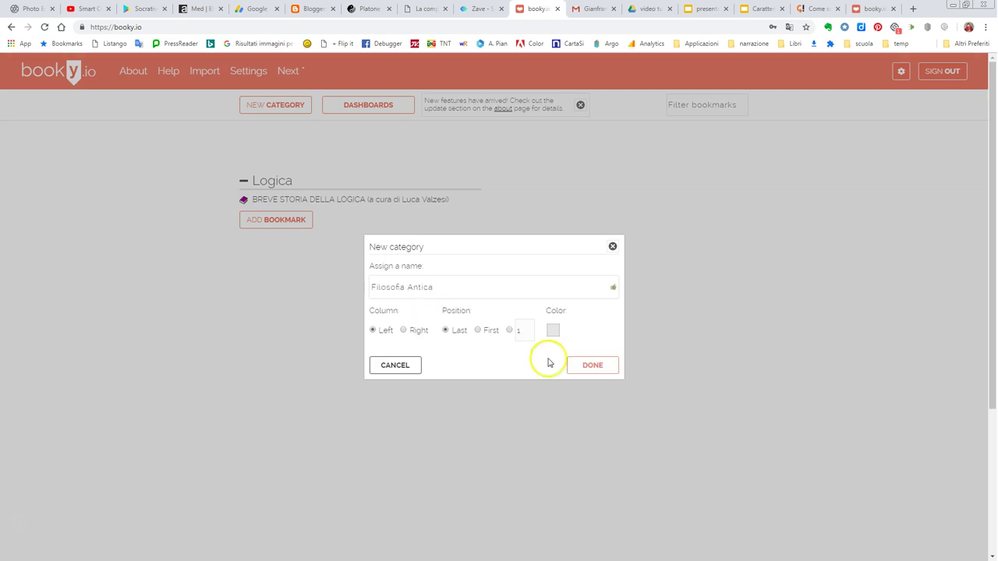
{"action": "left_click", "coordinate": [553, 330]}
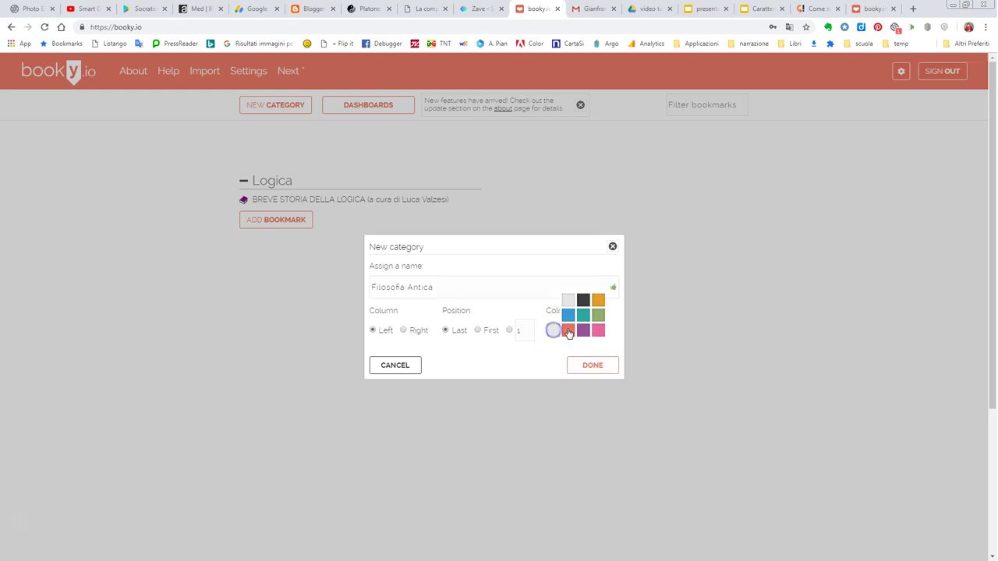
{"action": "left_click", "coordinate": [582, 333]}
{"action": "left_click", "coordinate": [592, 365]}
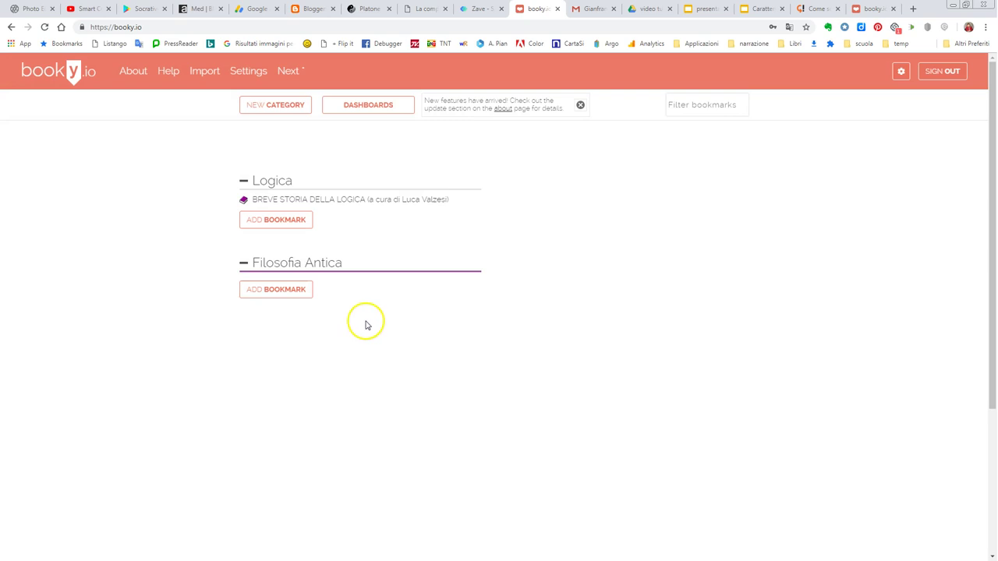
Move the collapsed Logica category below Filosofia Antica and expand it again
{"action": "left_click", "coordinate": [243, 183]}
{"action": "left_click", "coordinate": [244, 183]}
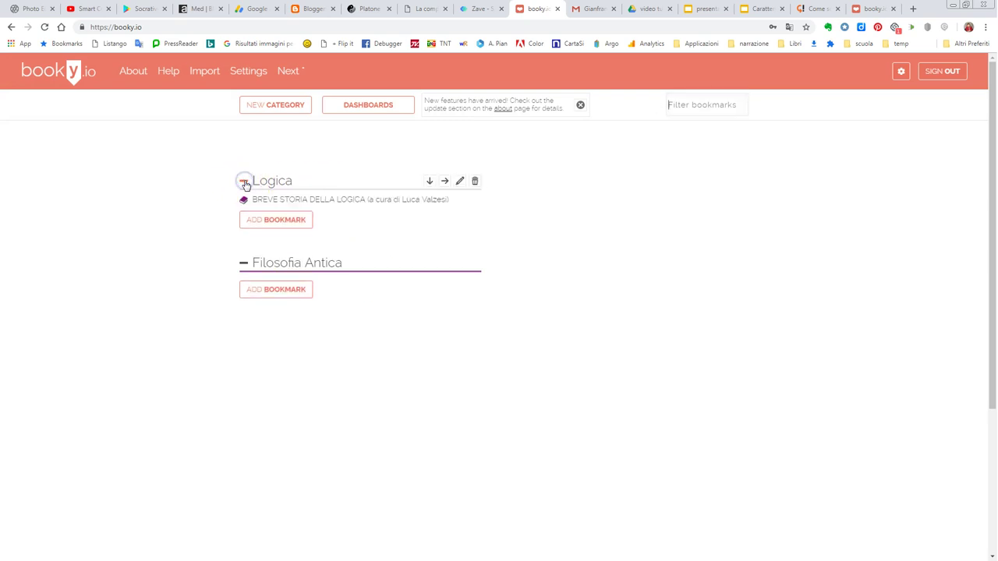
{"action": "left_click", "coordinate": [244, 182]}
{"action": "left_click", "coordinate": [244, 182]}
{"action": "left_click", "coordinate": [244, 184]}
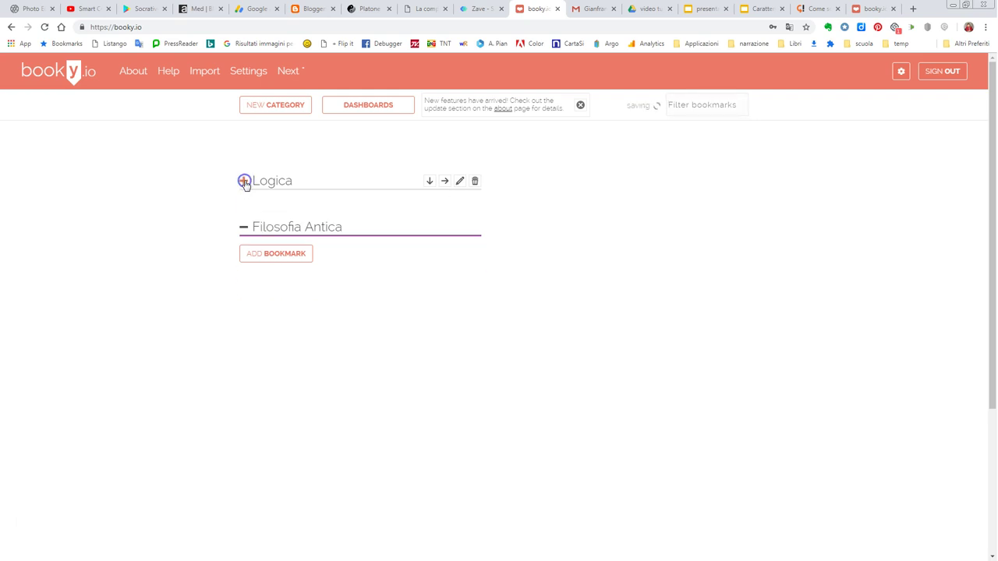
{"action": "left_click", "coordinate": [428, 184]}
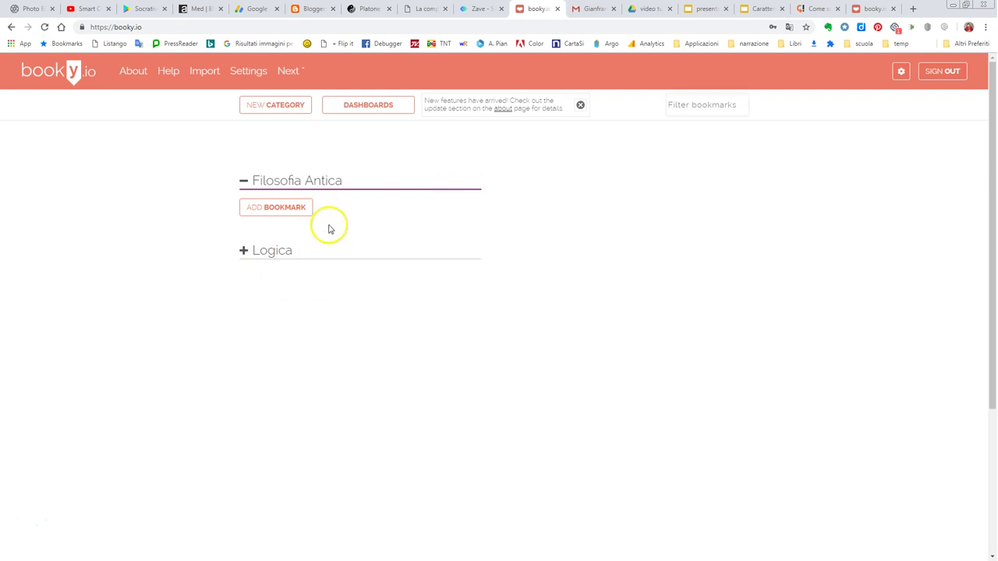
{"action": "left_click", "coordinate": [244, 251]}
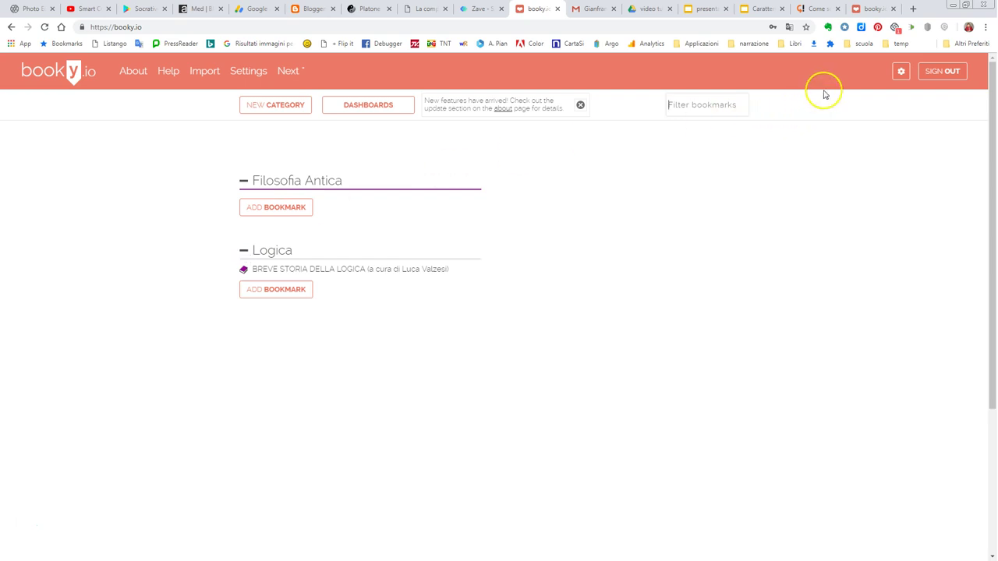
Read through the About page describing the bookmarking service's features
{"action": "left_click", "coordinate": [803, 104]}
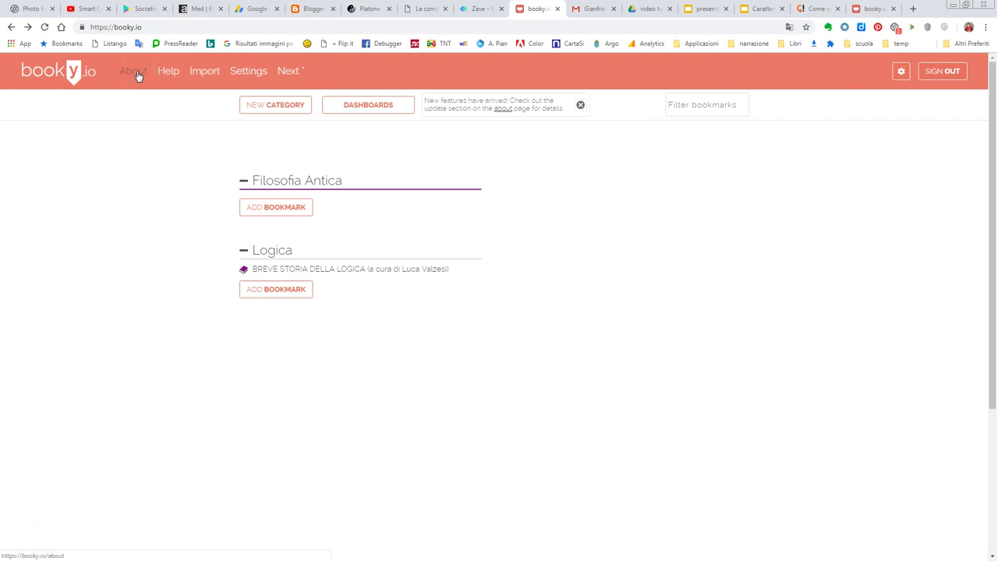
{"action": "left_click", "coordinate": [135, 72]}
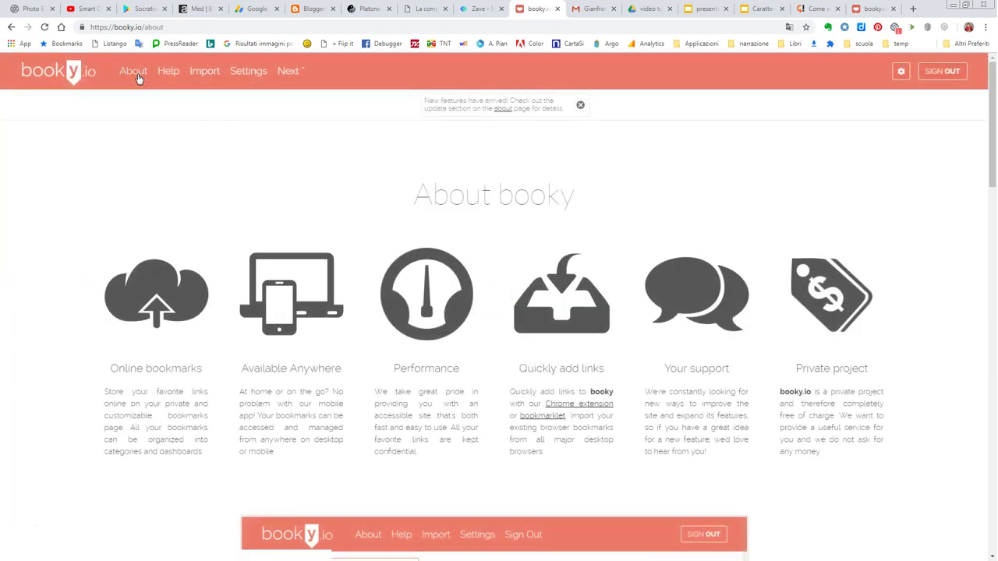
{"action": "scroll", "coordinate": [304, 191], "scroll_direction": "down", "scroll_amount": 2}
{"action": "scroll", "coordinate": [305, 191], "scroll_direction": "down", "scroll_amount": 7}
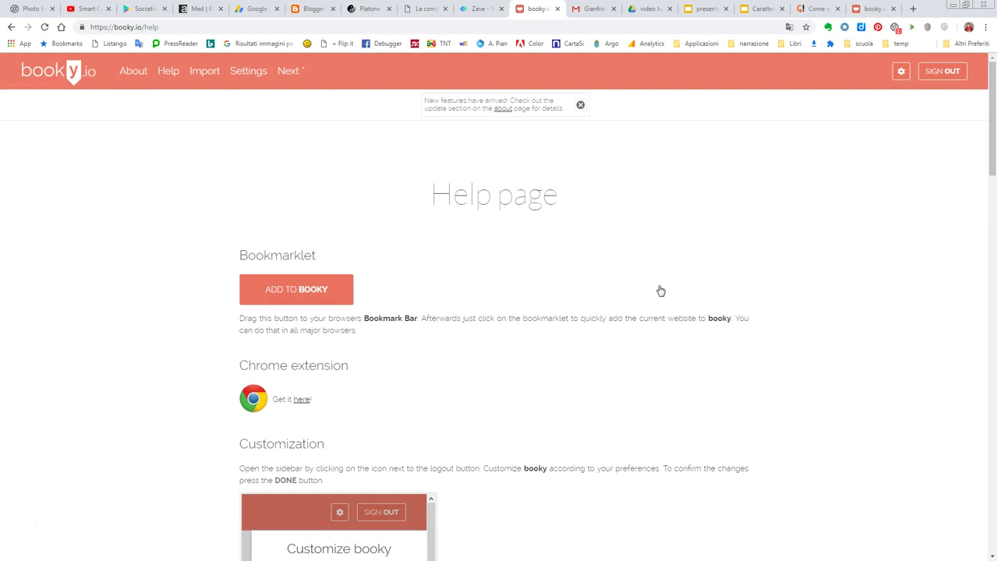
Place the Add to booky bookmarklet from the Help page on the browser's bookmarks bar
{"action": "left_click", "coordinate": [275, 289]}
{"action": "left_click_drag", "start_coordinate": [275, 289], "coordinate": [290, 292]}
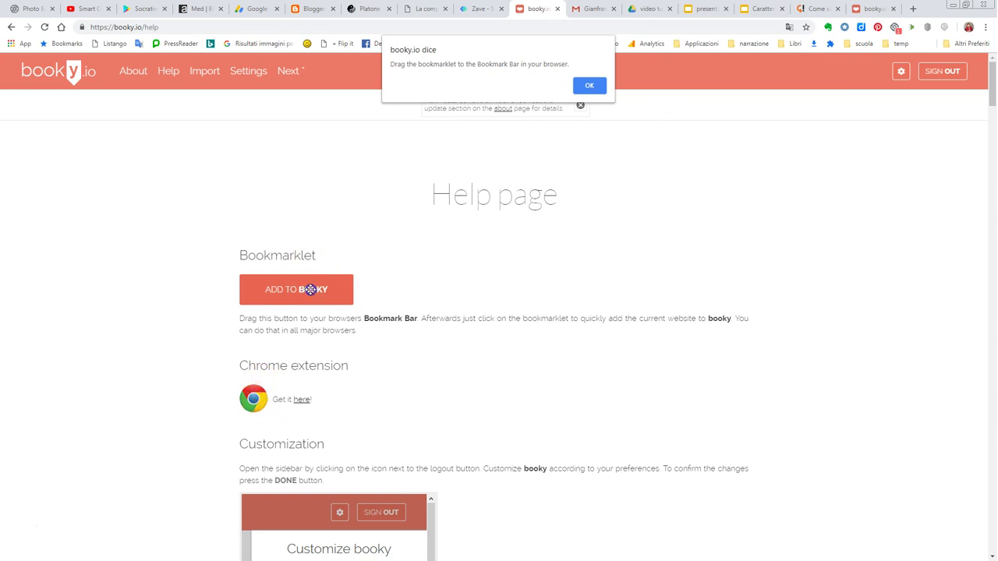
{"action": "left_click", "coordinate": [591, 85]}
{"action": "left_click_drag", "start_coordinate": [268, 289], "coordinate": [836, 33]}
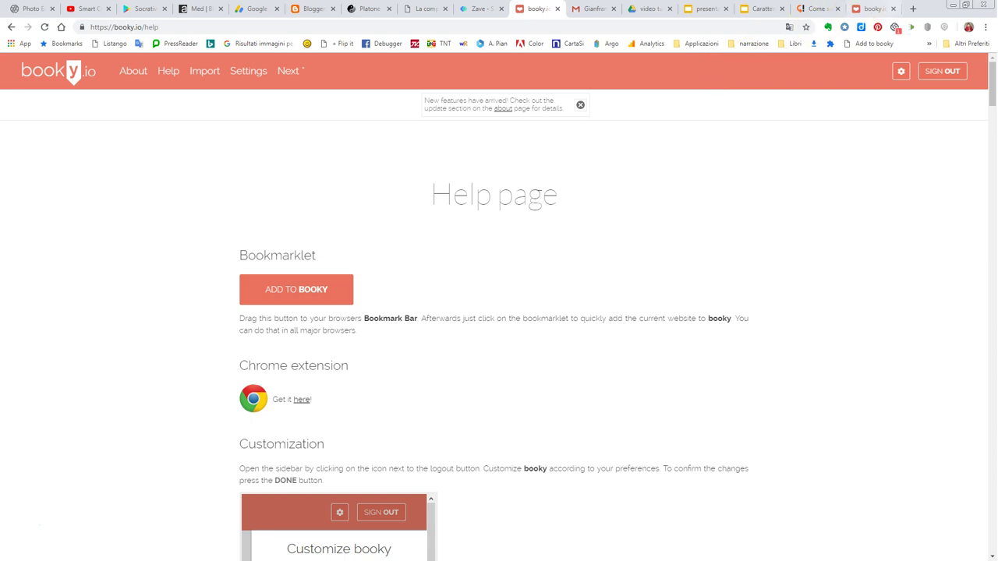
Search the web for "logica formale" in a new tab and open the Treccani vocabulary result
{"action": "left_click", "coordinate": [915, 7]}
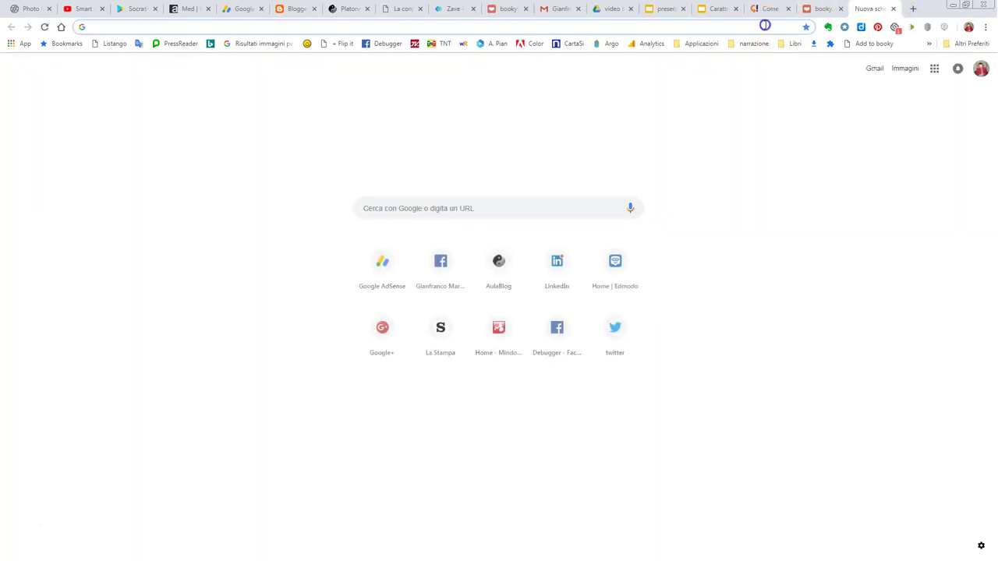
{"action": "left_click", "coordinate": [766, 25]}
{"action": "type", "text": "lòogica"}
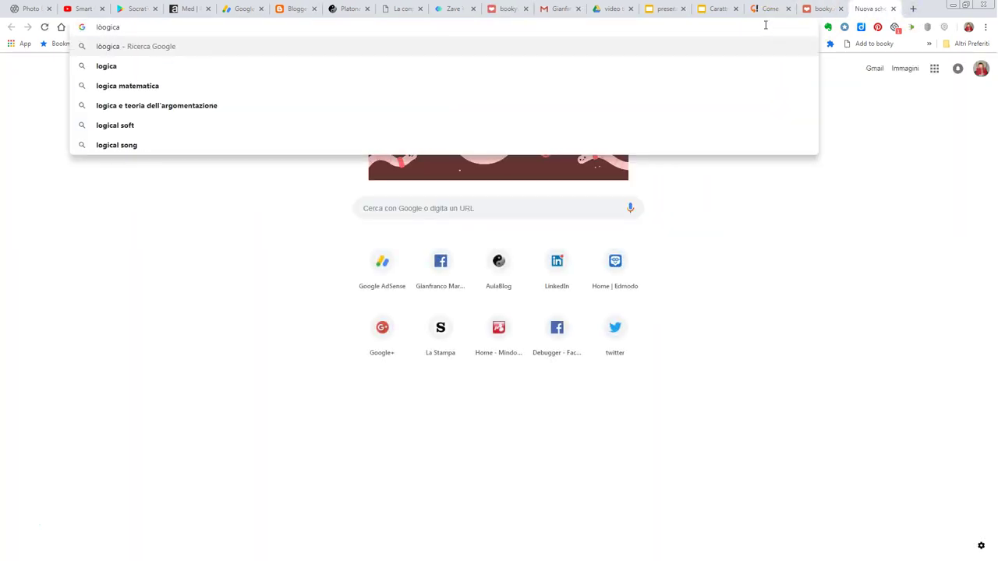
{"action": "key", "text": "Delete"}
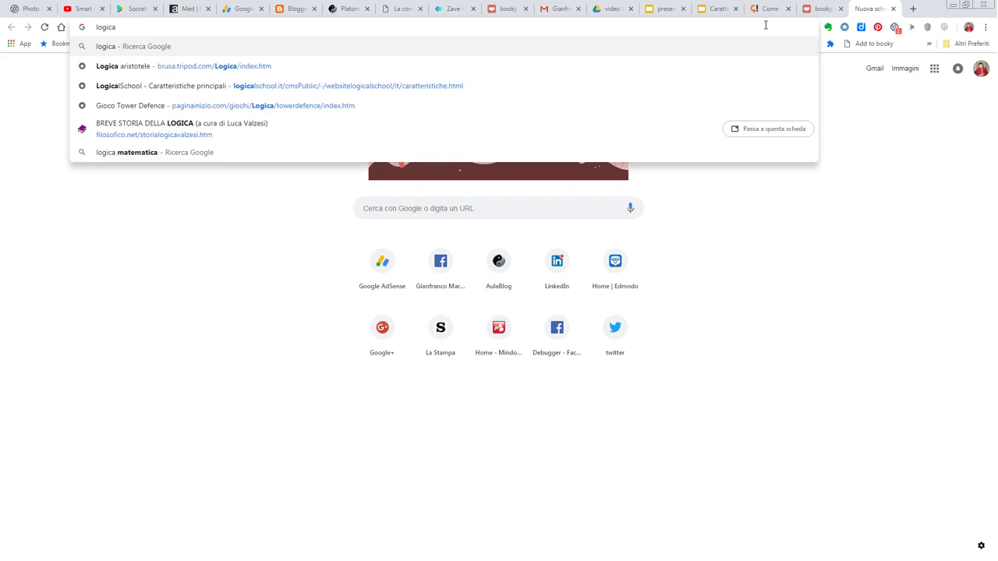
{"action": "type", "text": "formale"}
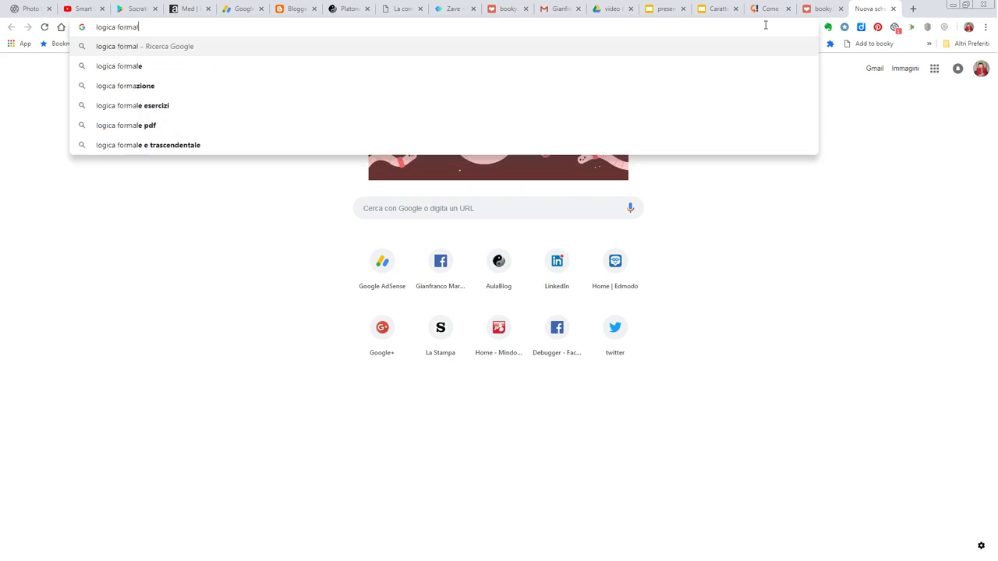
{"action": "key", "text": "Return"}
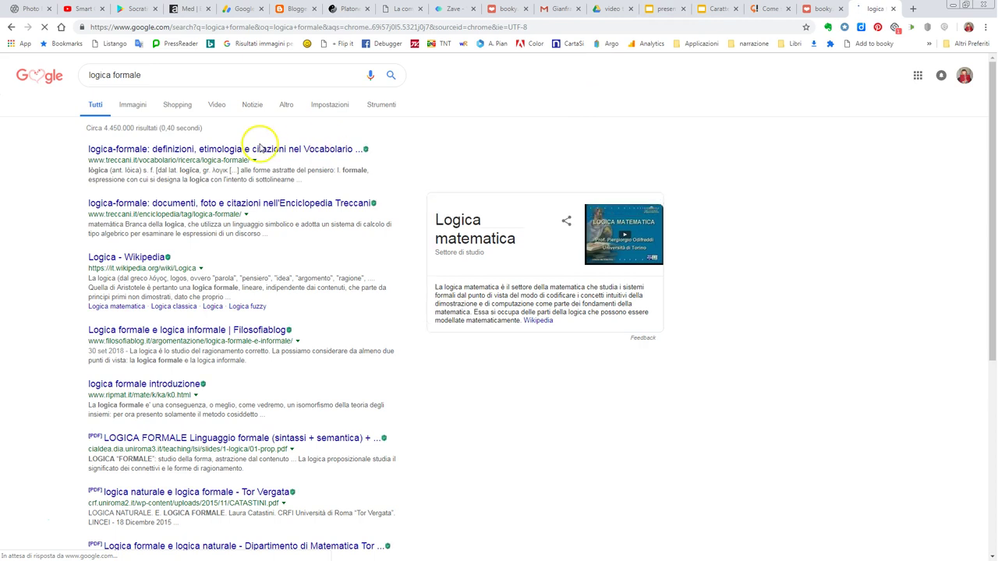
{"action": "left_click", "coordinate": [263, 151]}
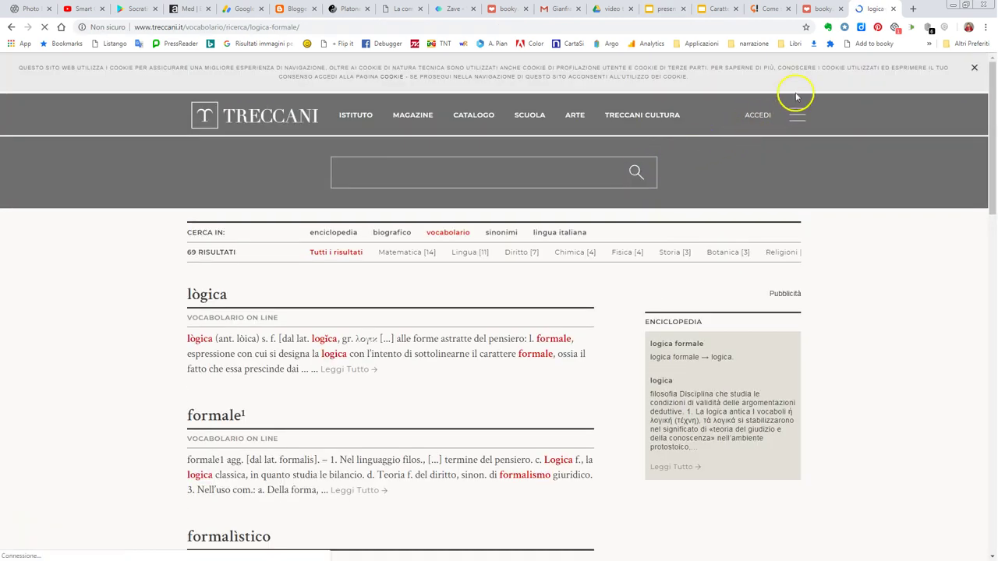
Save the Treccani page with the Add to booky bookmarklet in the Filosofia dashboard under the Logica category
{"action": "left_click", "coordinate": [859, 47]}
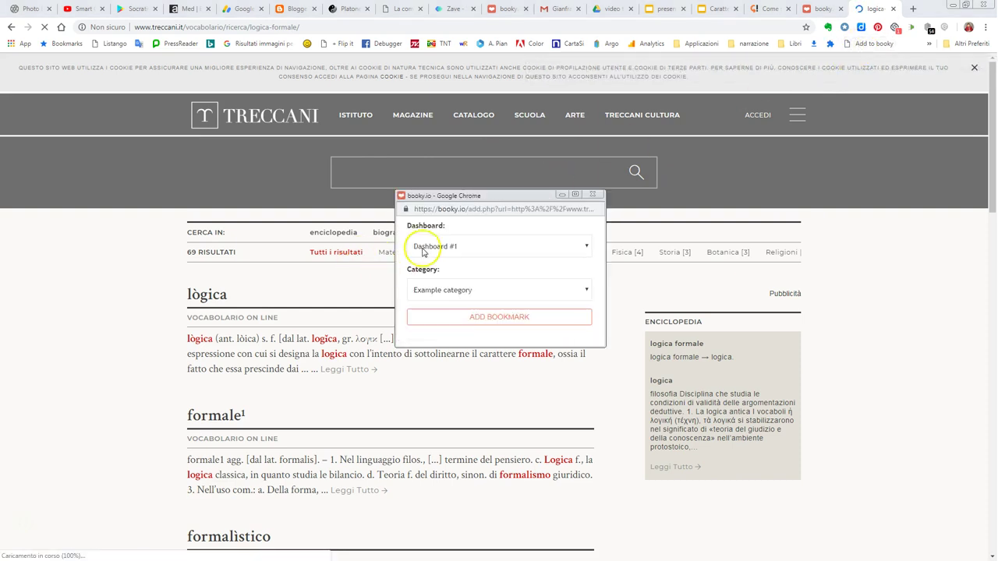
{"action": "left_click", "coordinate": [582, 246]}
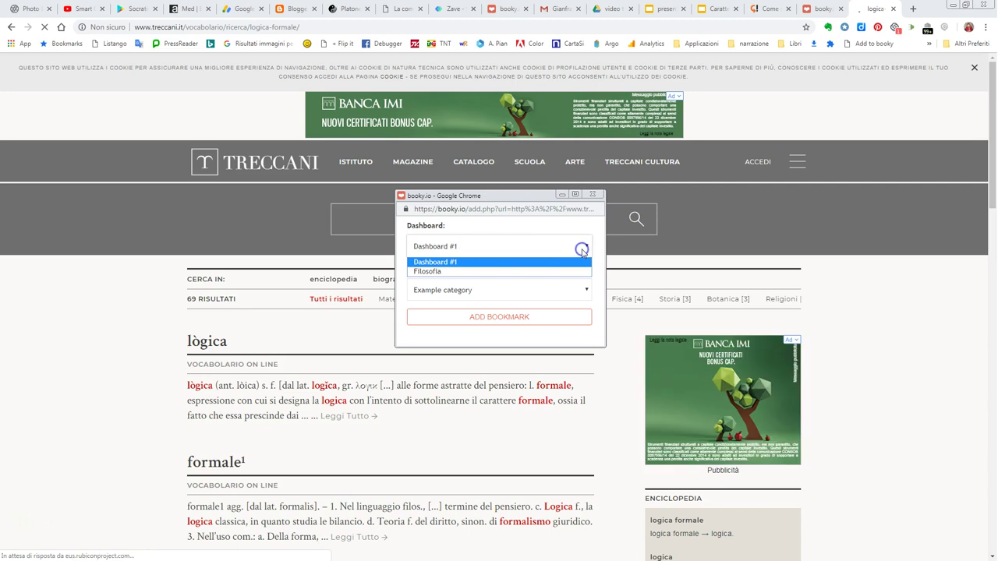
{"action": "left_click", "coordinate": [472, 269]}
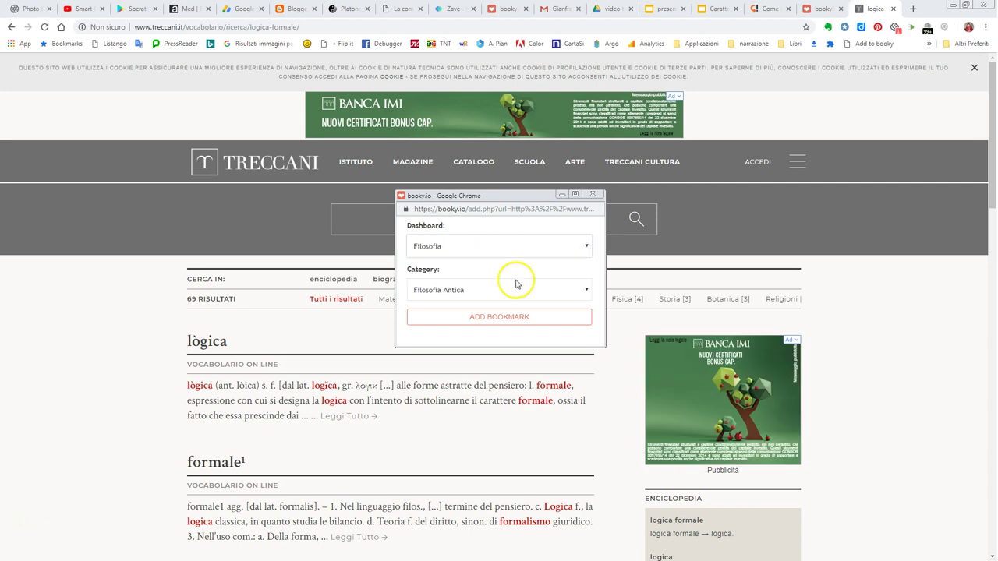
{"action": "left_click", "coordinate": [586, 289]}
{"action": "left_click", "coordinate": [460, 315]}
{"action": "left_click", "coordinate": [471, 322]}
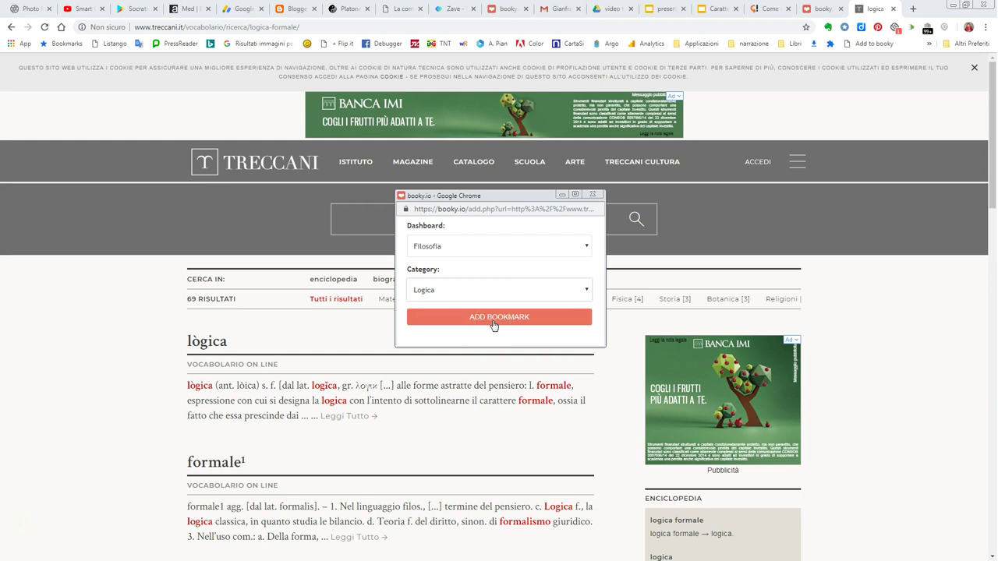
{"action": "left_click", "coordinate": [493, 318]}
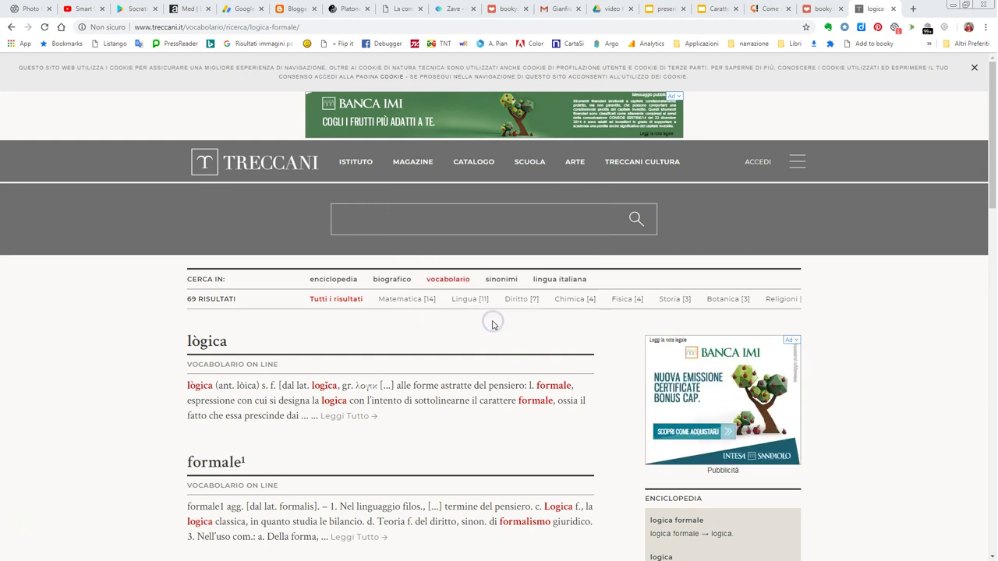
Return to the signed-in booky.io session and show its bookmarks overview
{"action": "left_click", "coordinate": [821, 11]}
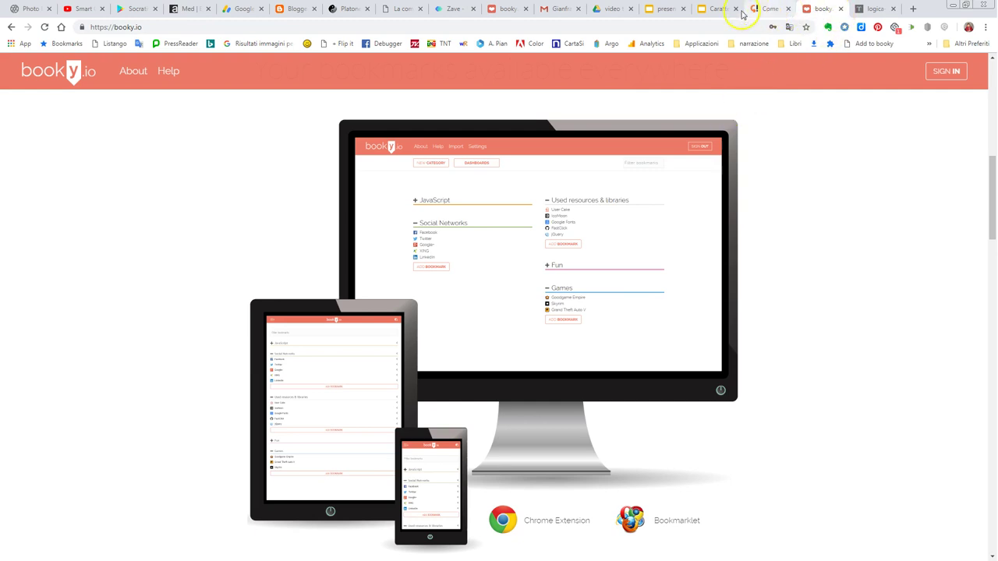
{"action": "left_click", "coordinate": [507, 9]}
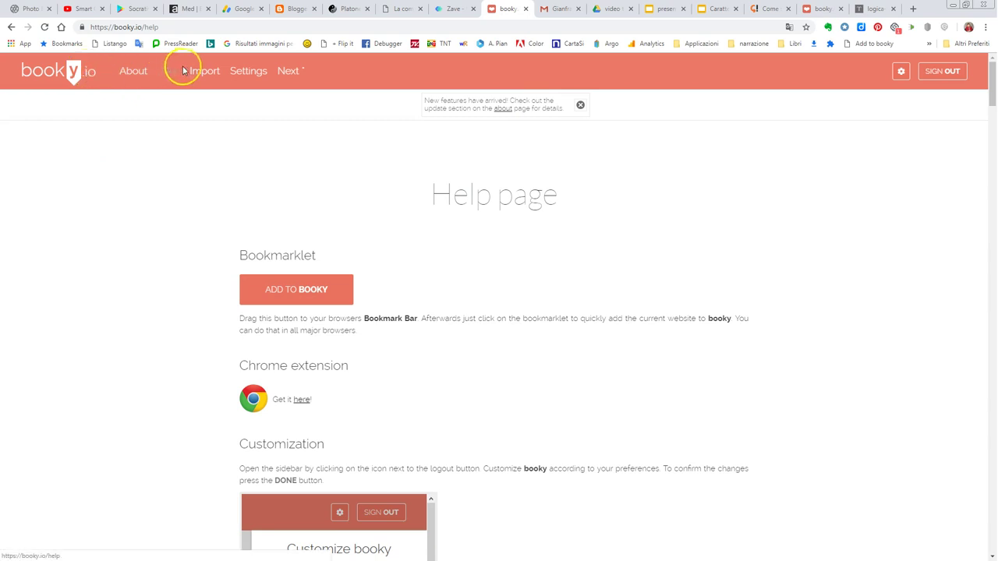
{"action": "left_click", "coordinate": [63, 71]}
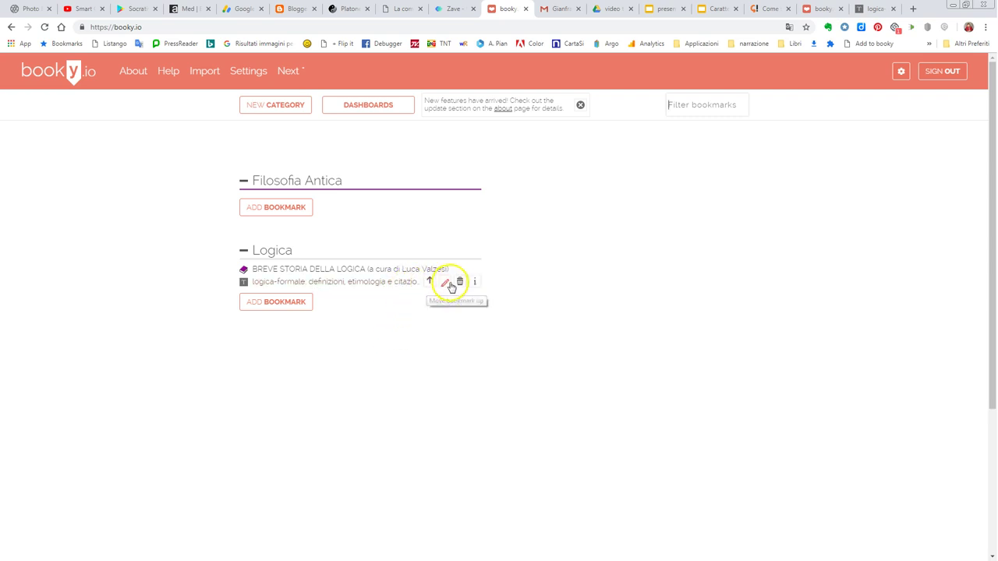
Check the logica-formale bookmark's edit options without changing them, and move the BREVE STORIA DELLA LOGICA bookmark below it
{"action": "left_click", "coordinate": [447, 286]}
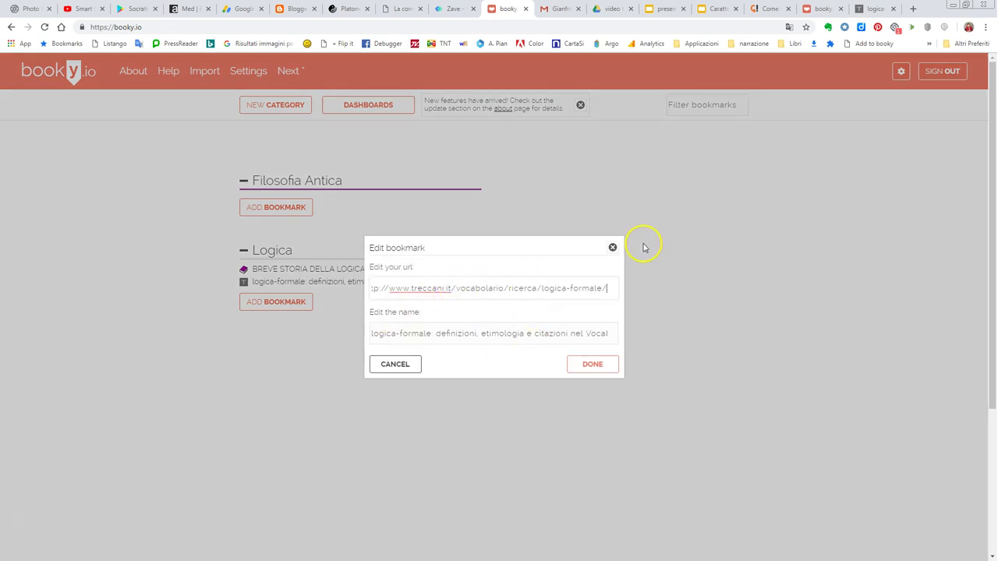
{"action": "left_click", "coordinate": [612, 247]}
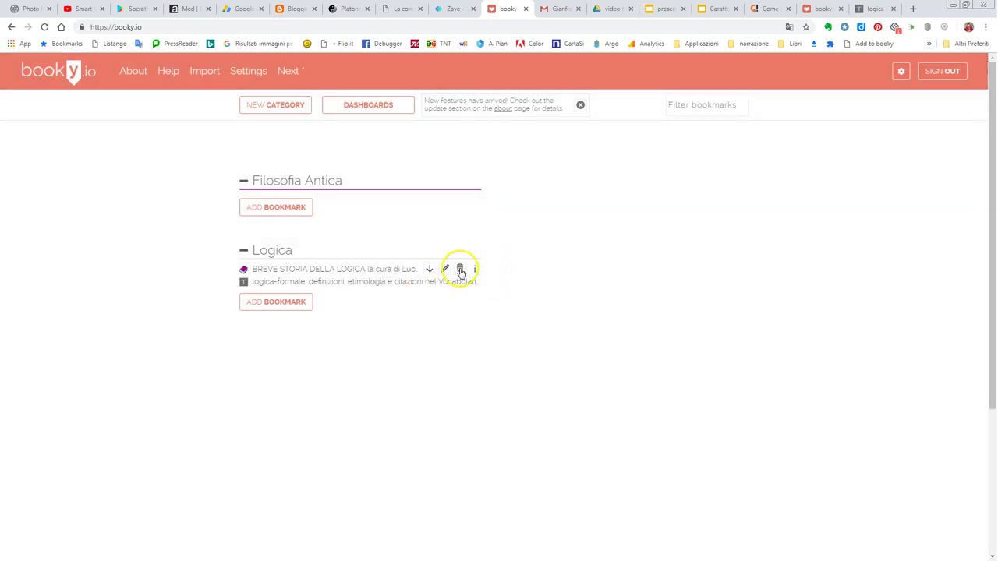
{"action": "left_click_drag", "start_coordinate": [430, 270], "coordinate": [431, 270]}
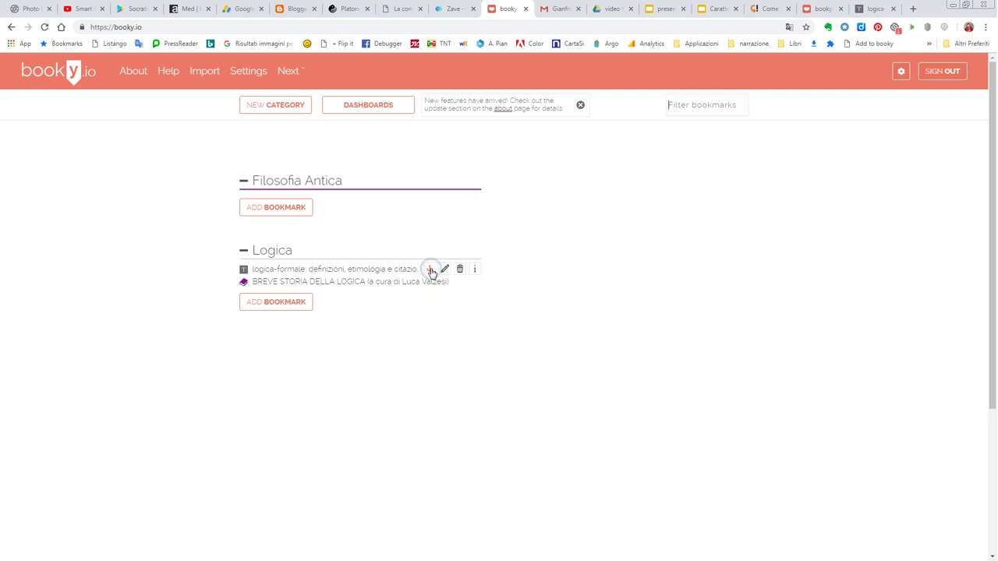
Add the note "molto utile per" to the BREVE STORIA DELLA LOGICA bookmark in the Logica category
{"action": "left_click_drag", "start_coordinate": [265, 282], "coordinate": [312, 290]}
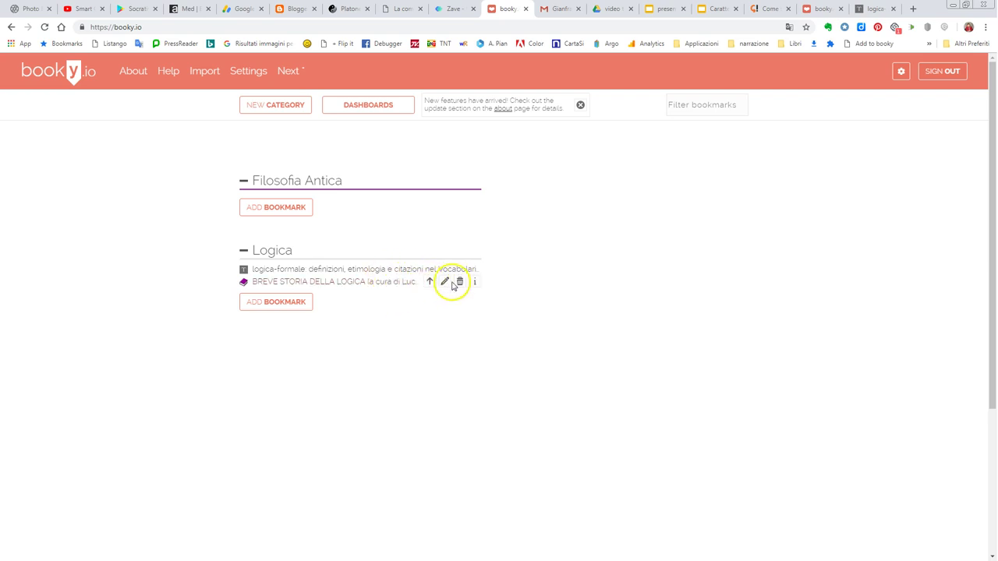
{"action": "left_click", "coordinate": [473, 284]}
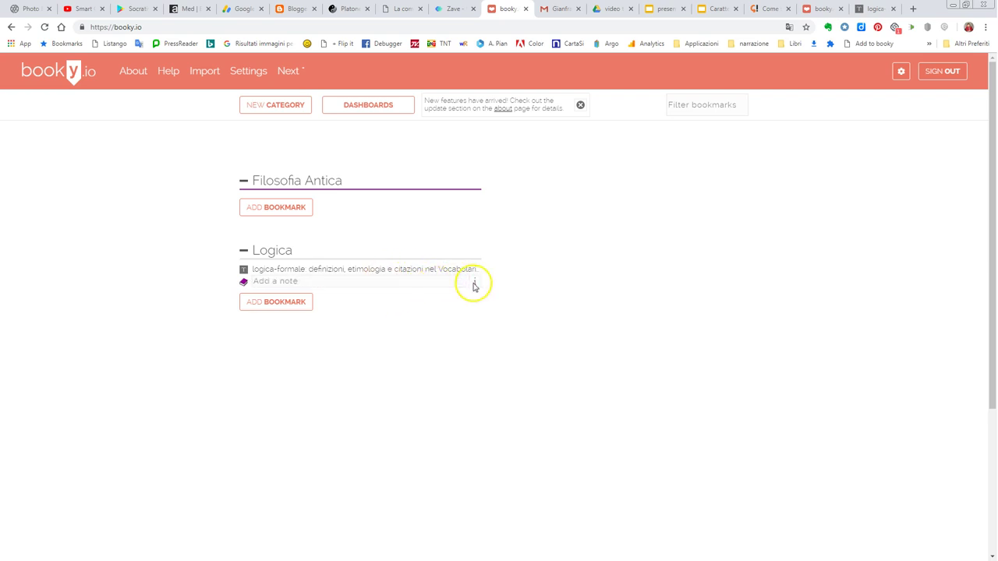
{"action": "key", "text": "ctrl+plus"}
{"action": "key", "text": "ctrl+plus"}
{"action": "key", "text": "ctrl+plus"}
{"action": "key", "text": "ctrl+plus"}
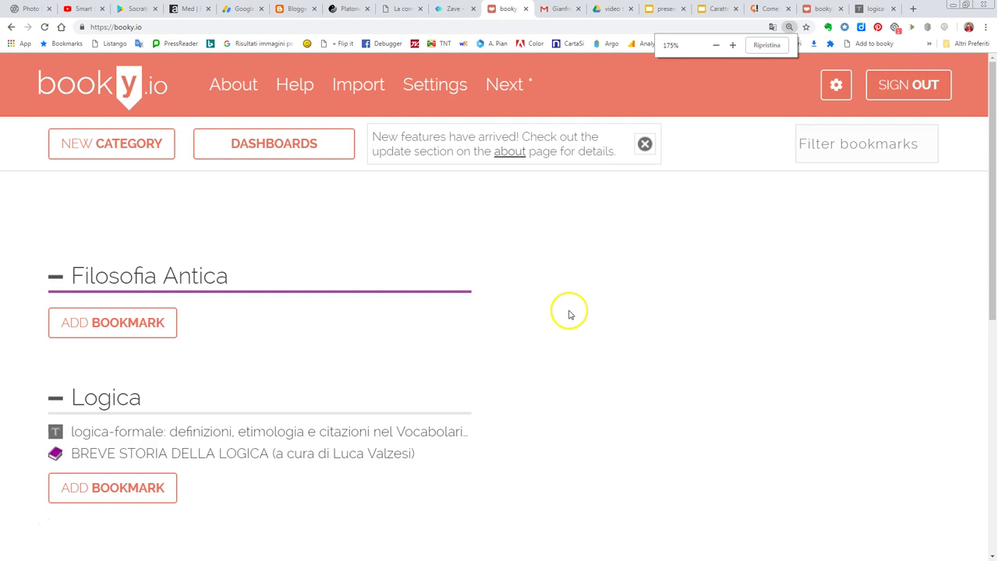
{"action": "scroll", "coordinate": [522, 359], "scroll_direction": "down", "scroll_amount": 1}
{"action": "left_click", "coordinate": [460, 349]}
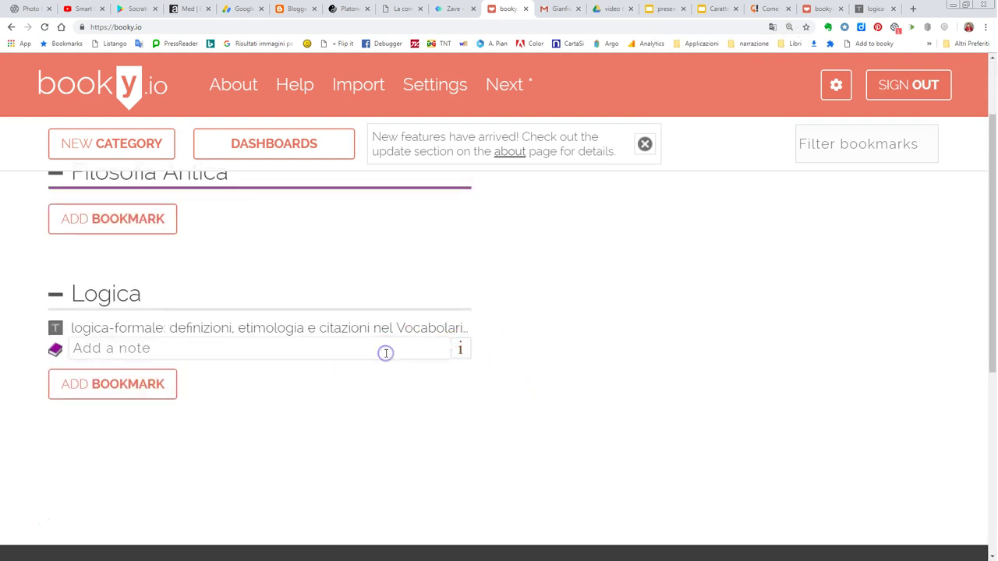
{"action": "type", "text": "molto utile per"}
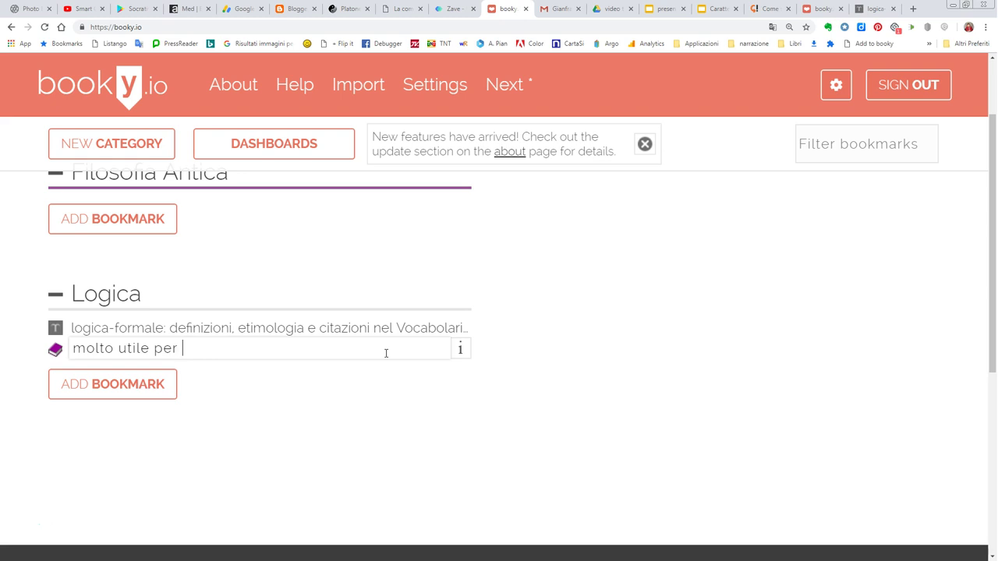
{"action": "key", "text": "ctrl+0"}
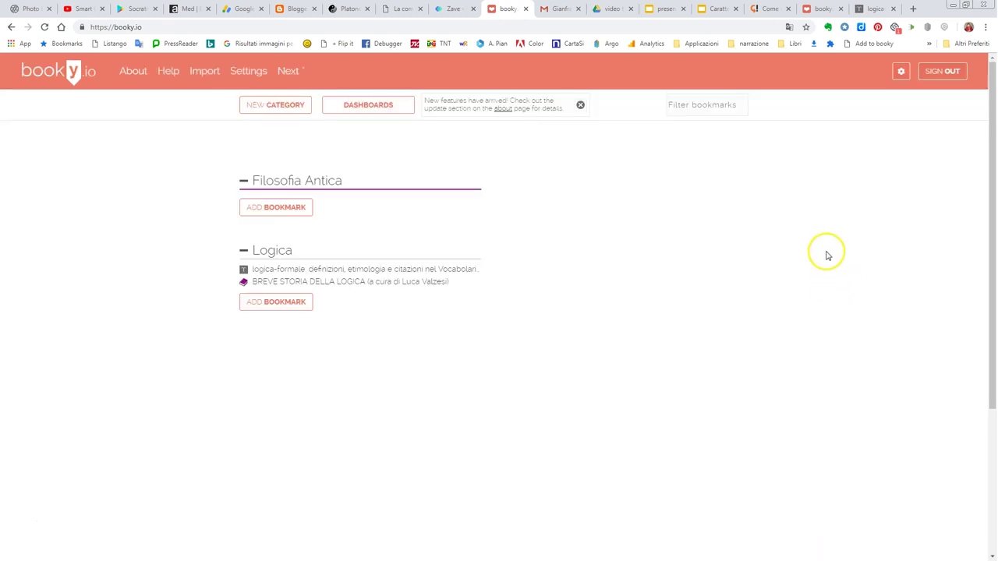
Filter the bookmarks by the word "logica"
{"action": "left_click", "coordinate": [707, 108]}
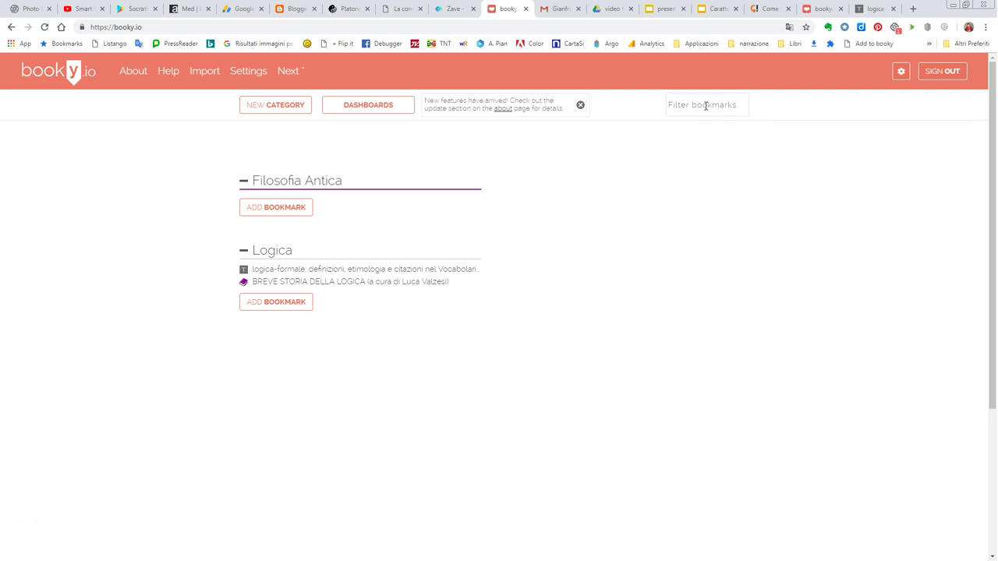
{"action": "type", "text": "logica"}
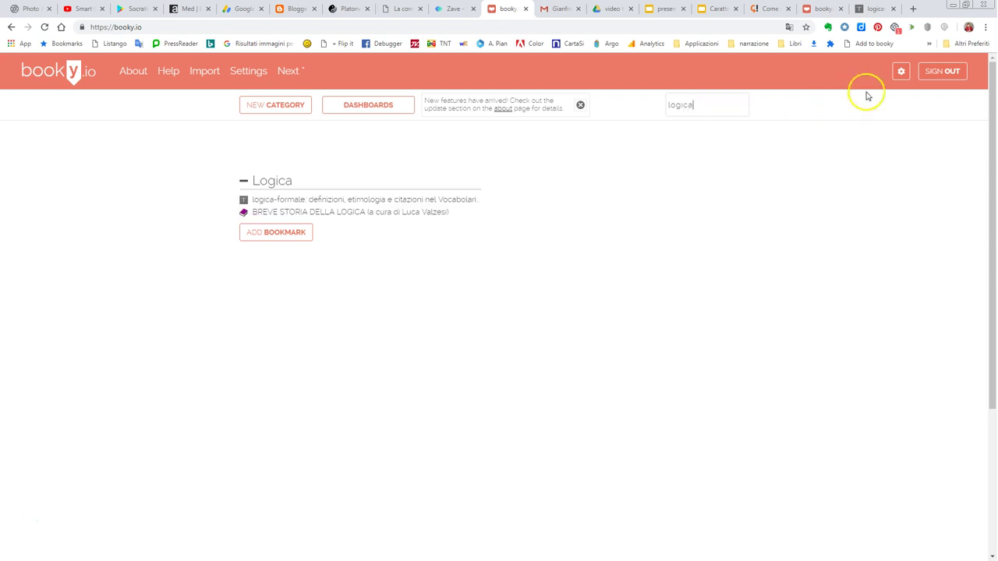
Set the global color scheme to blue in the booky customization settings and apply it
{"action": "left_click", "coordinate": [901, 74]}
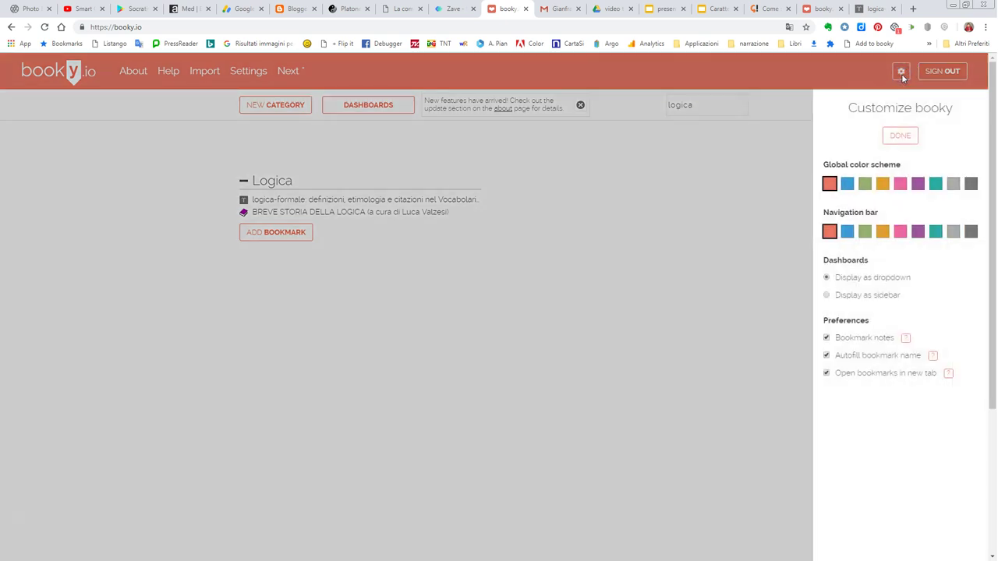
{"action": "left_click", "coordinate": [848, 183]}
{"action": "left_click", "coordinate": [900, 136]}
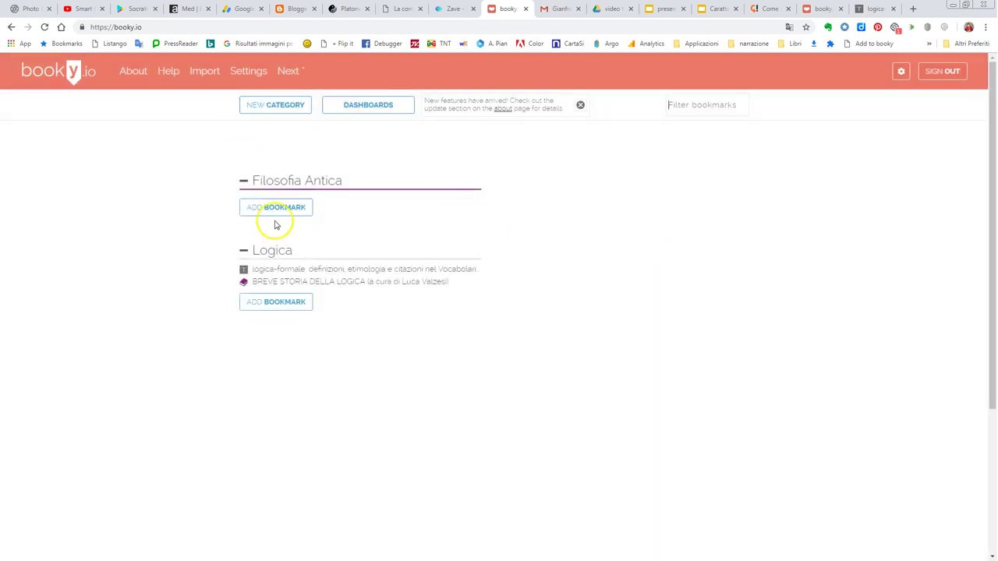
Set the navigation bar color to green and keep the dashboards displayed as a dropdown
{"action": "left_click", "coordinate": [901, 71]}
{"action": "left_click", "coordinate": [864, 232]}
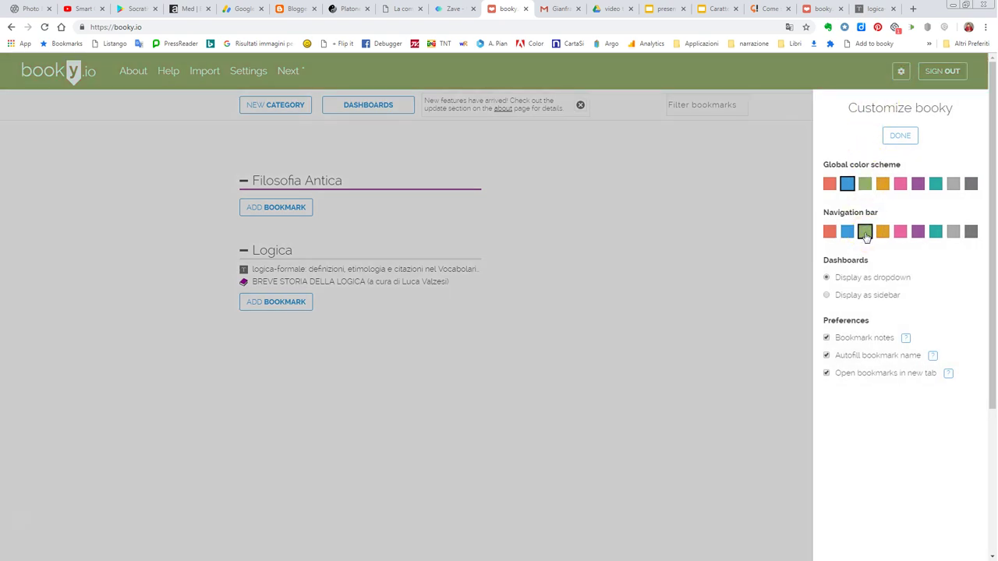
{"action": "left_click", "coordinate": [830, 282]}
Read the customization options translated into Italian, restore the original language and apply the customization
{"action": "right_click", "coordinate": [736, 262]}
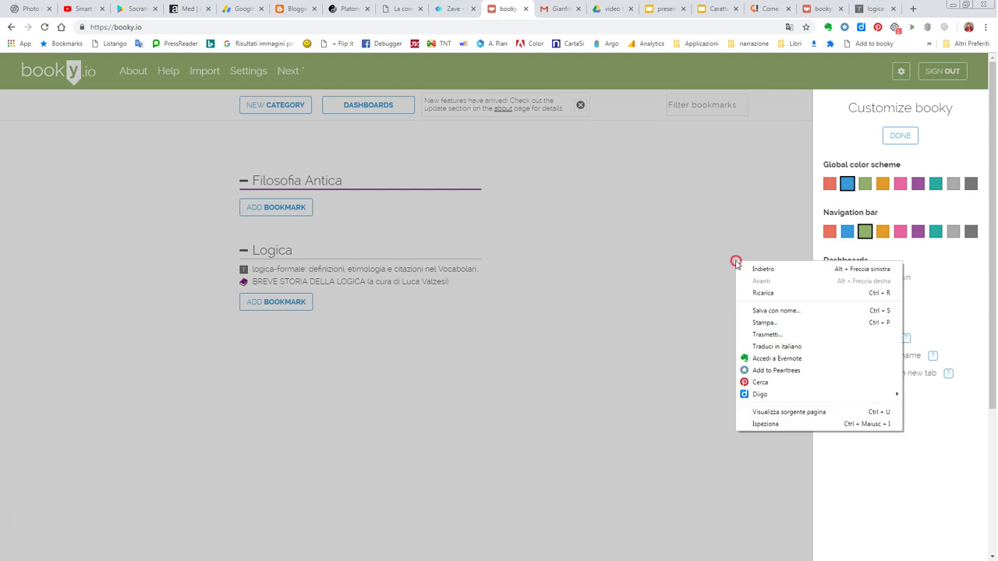
{"action": "left_click", "coordinate": [775, 348]}
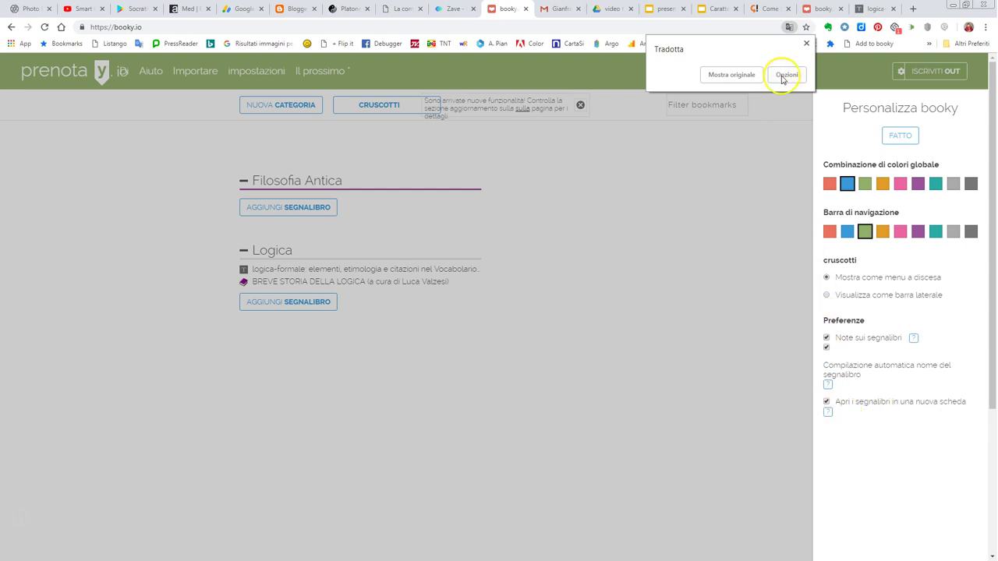
{"action": "left_click", "coordinate": [747, 75]}
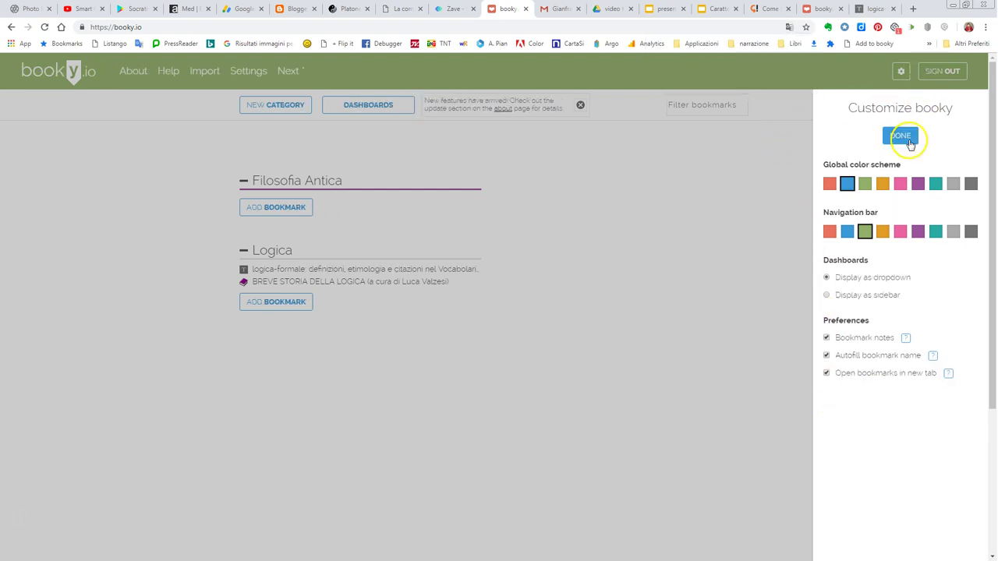
{"action": "left_click", "coordinate": [903, 137]}
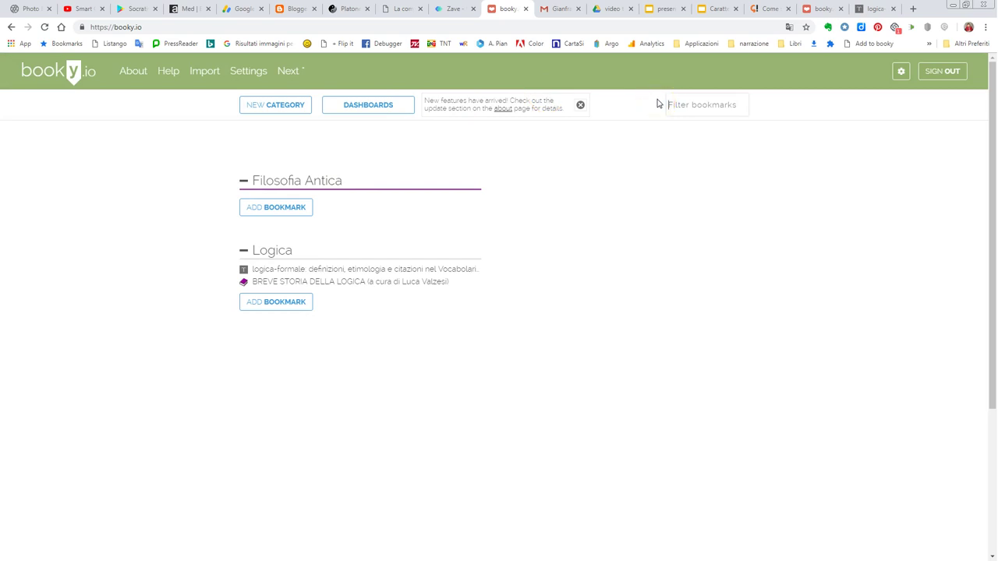
Look through the list of dashboards and the update history on the About page, and return to the bookmarks overview
{"action": "left_click", "coordinate": [408, 105]}
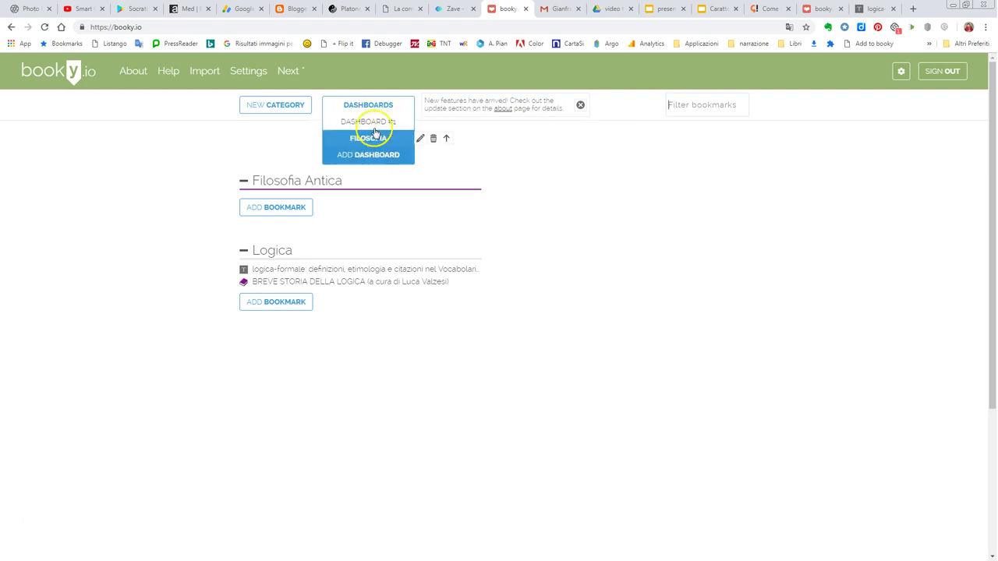
{"action": "left_click", "coordinate": [503, 108]}
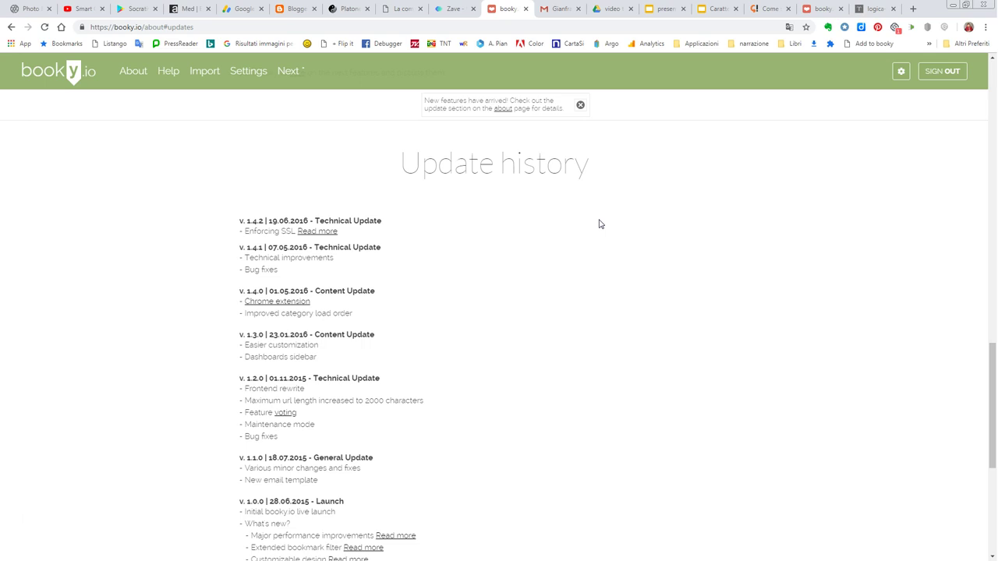
{"action": "left_click", "coordinate": [71, 71]}
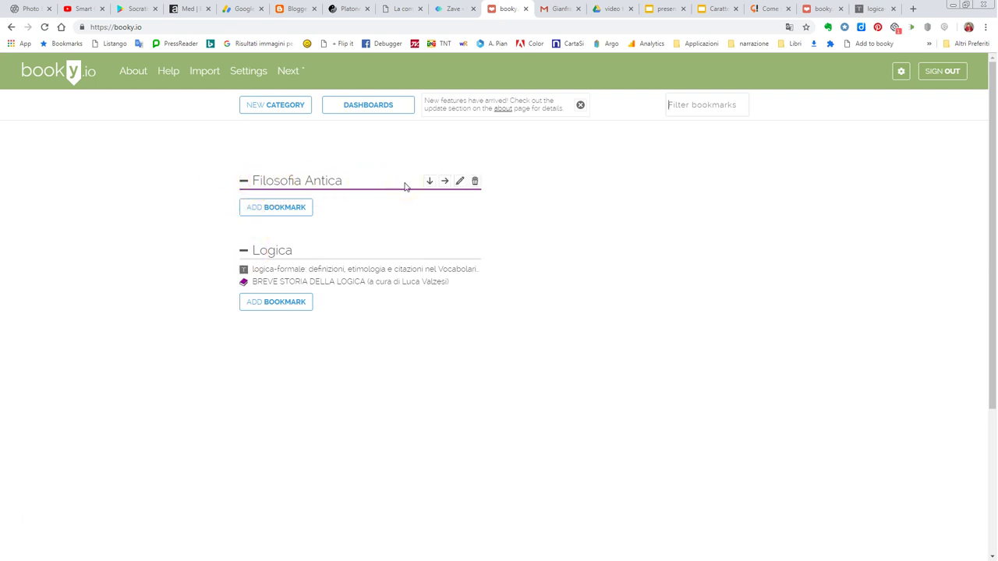
{"action": "mouse_move", "coordinate": [424, 188]}
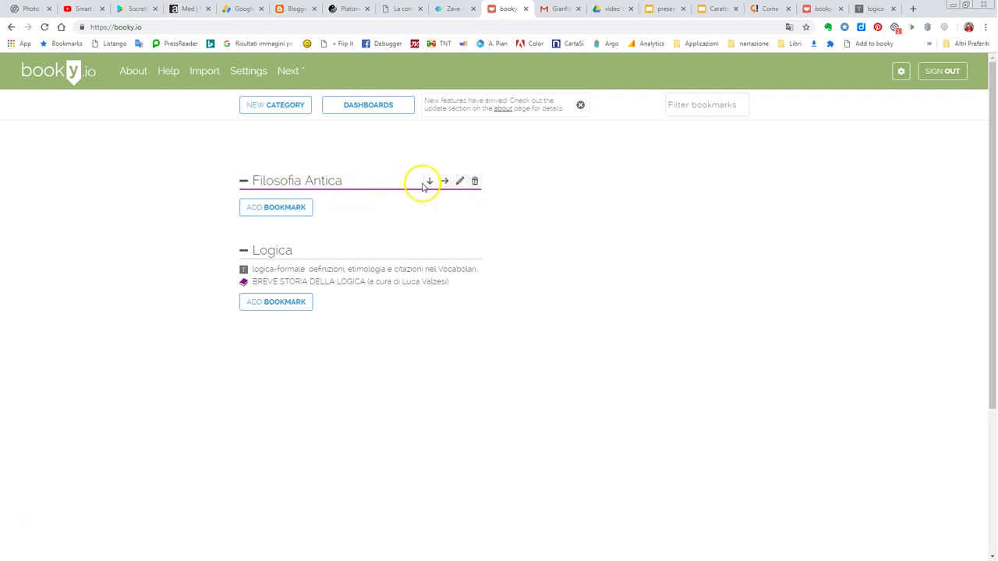